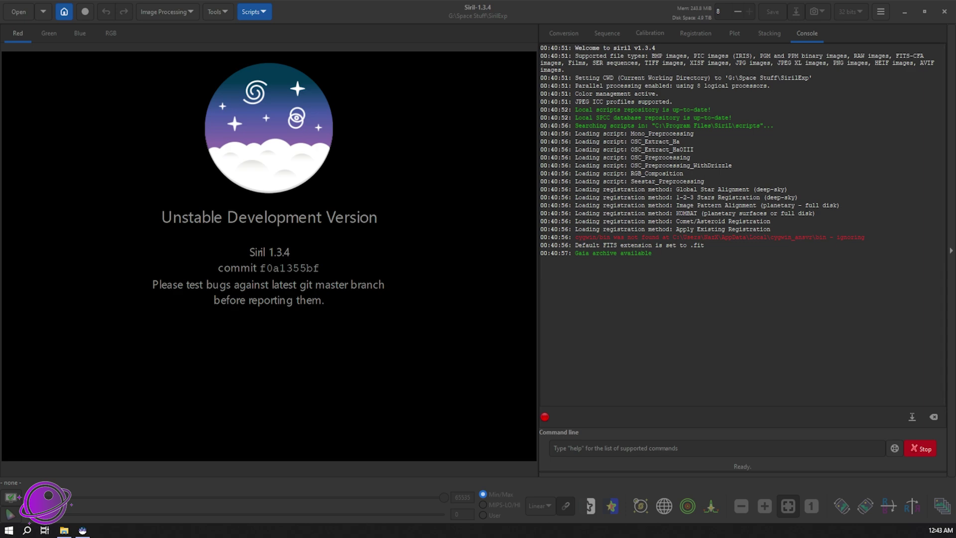
# Inspect the FITS frames and JPEG previews in M31_mosaic_sub, then shrink the file window
pyautogui.hotkey('alt', 'Tab')
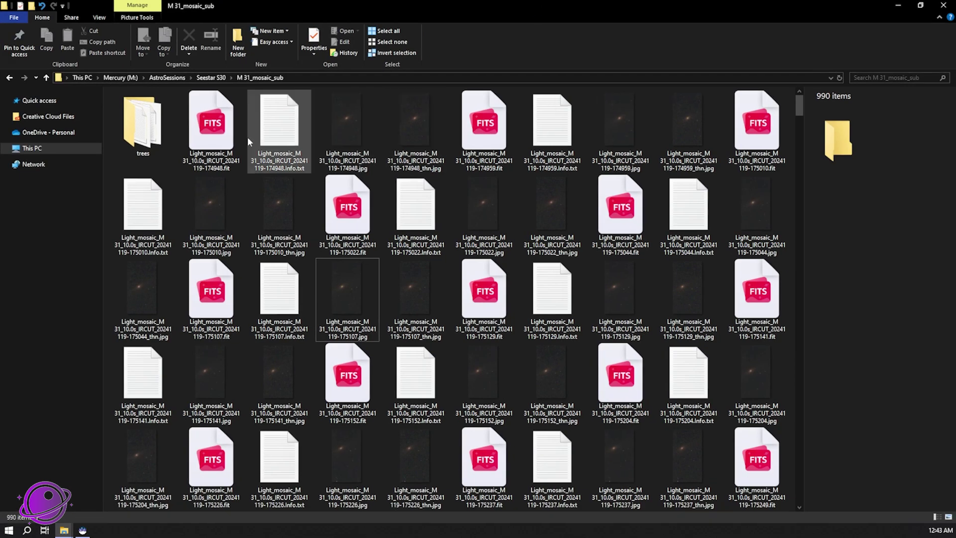
pyautogui.click(211, 131)
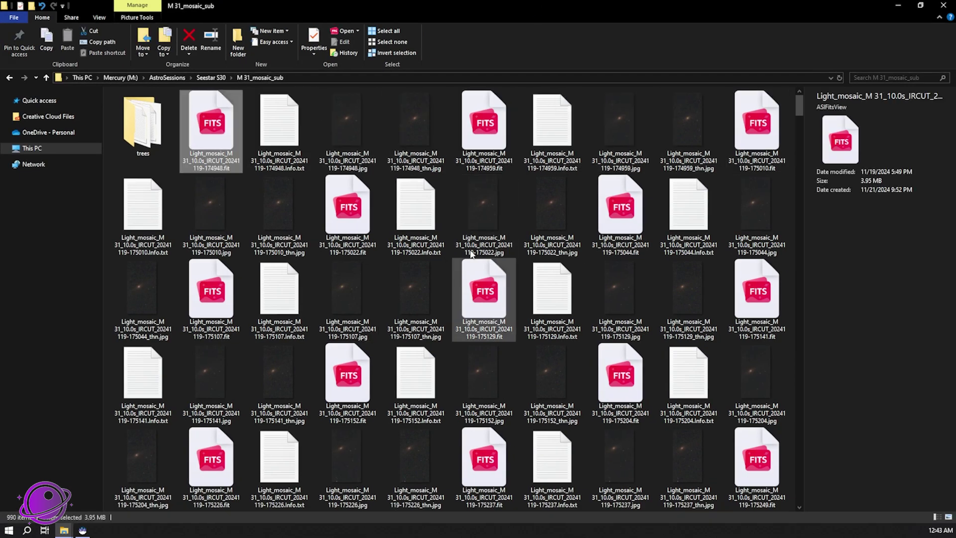
pyautogui.click(347, 149)
pyautogui.scroll(-1, 799, 120)
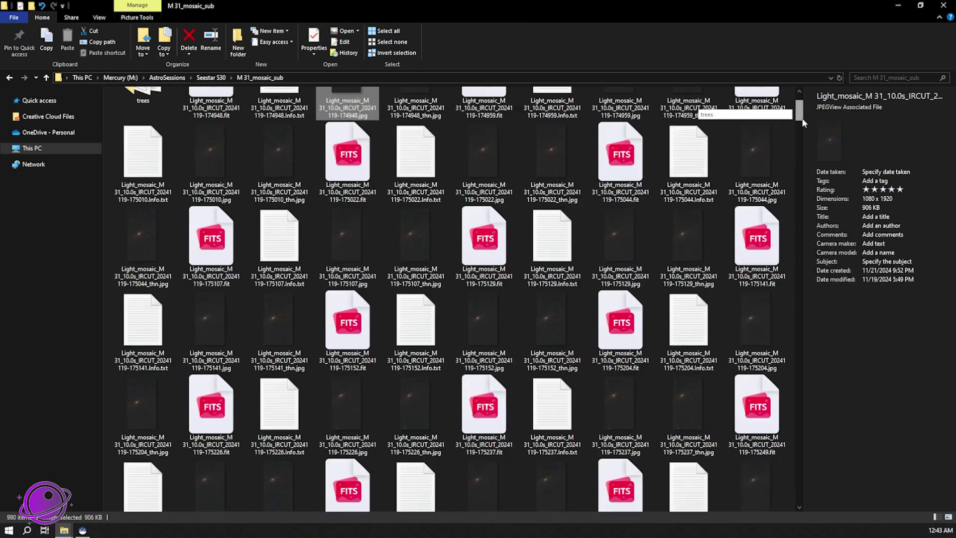
pyautogui.moveTo(800, 119); pyautogui.dragTo(828, 90)
pyautogui.click(623, 282)
pyautogui.click(676, 381)
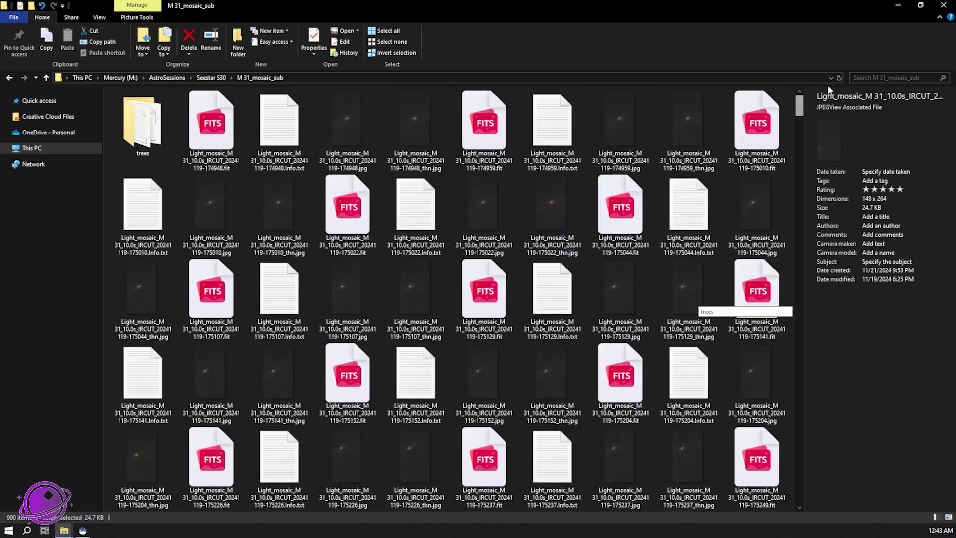
pyautogui.click(484, 130)
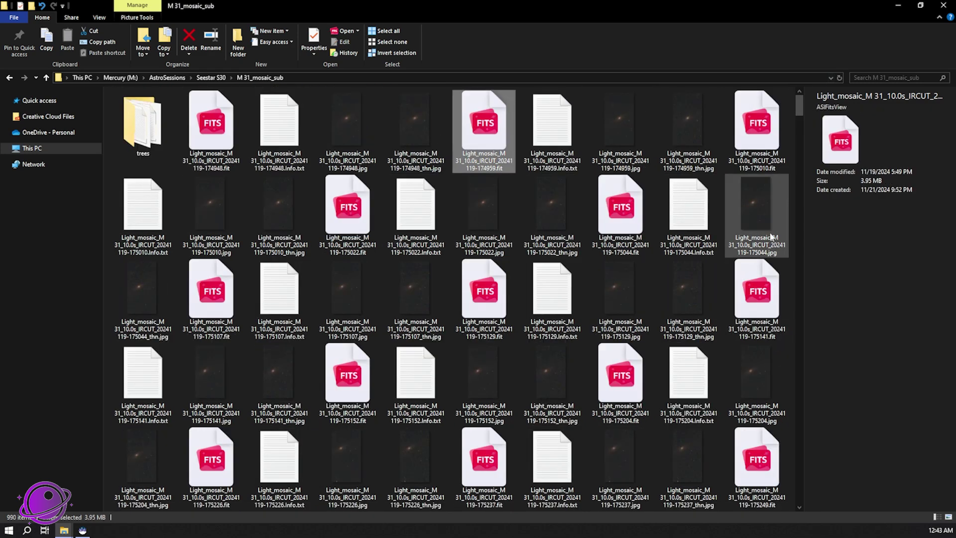
pyautogui.moveTo(687, 6); pyautogui.dragTo(0, 136)
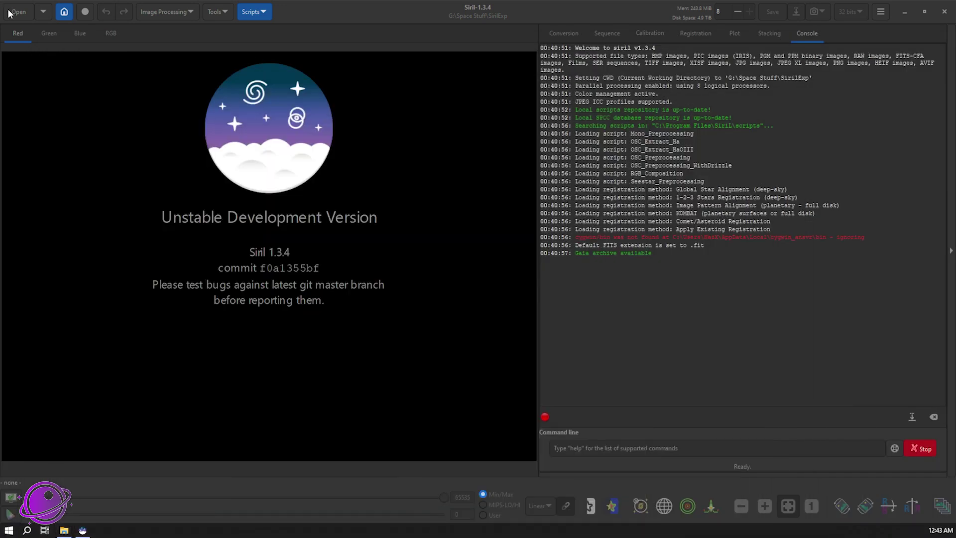
# Show Siril's Conversion panel and search the mosaic folder for .fit files
pyautogui.click(578, 34)
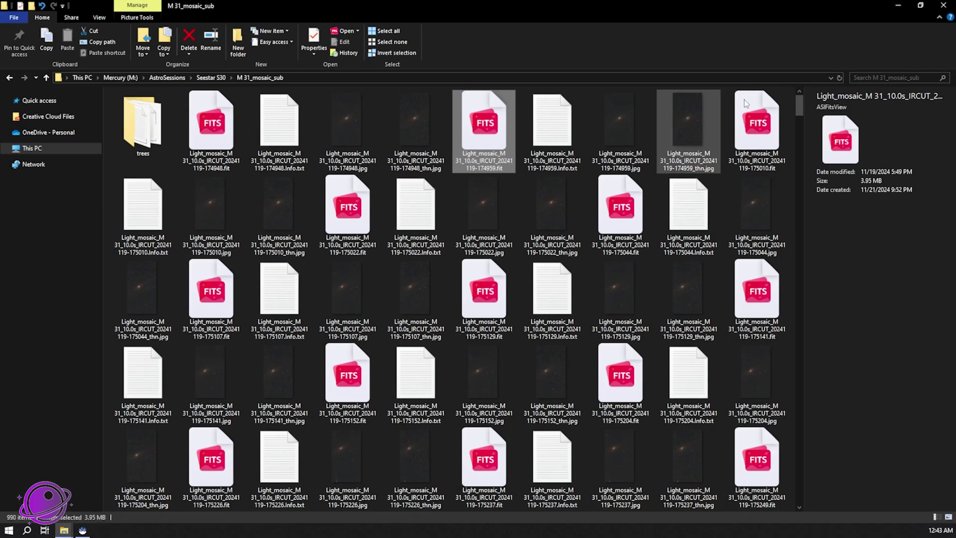
pyautogui.click(876, 78)
pyautogui.write('.fi')
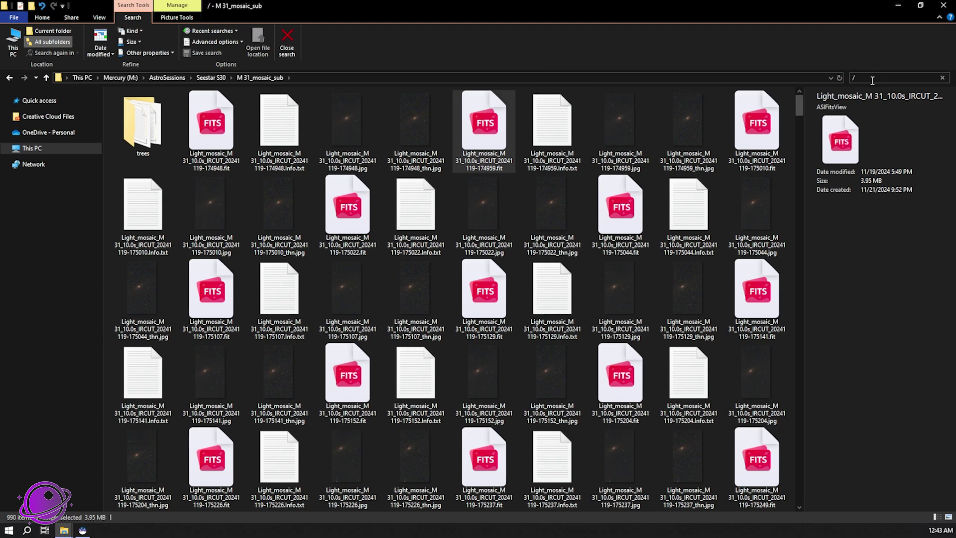
pyautogui.write('t')
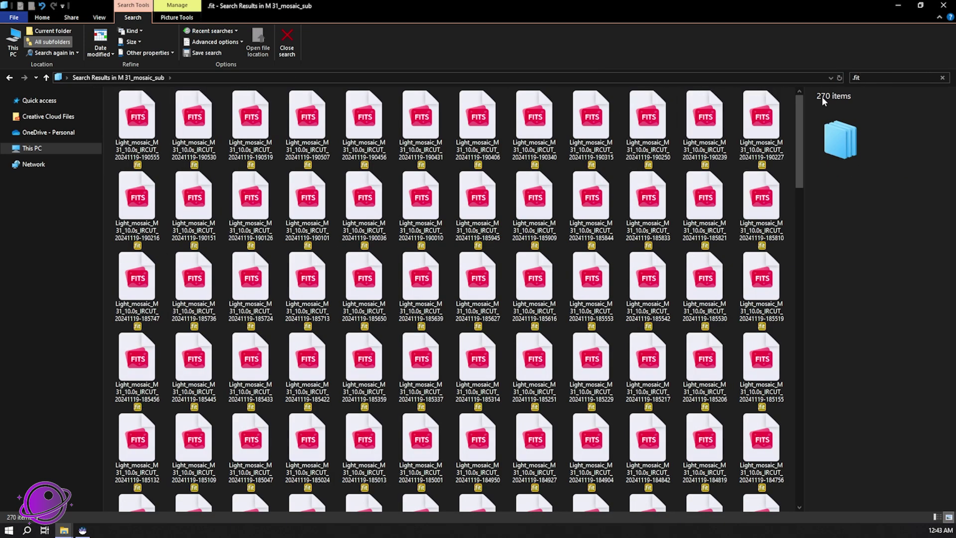
pyautogui.click(797, 102)
pyautogui.press('BackSpace')
pyautogui.doubleClick(146, 126)
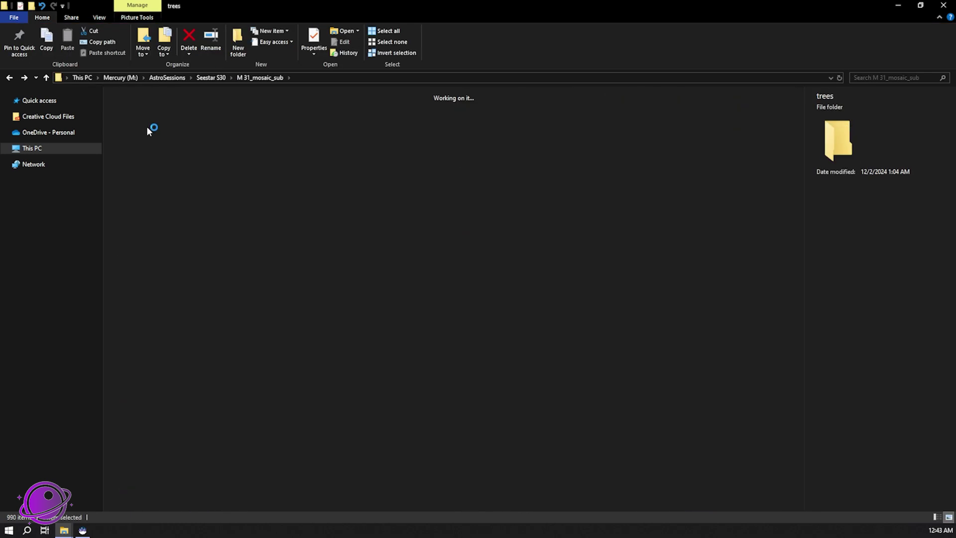
pyautogui.press('BackSpace')
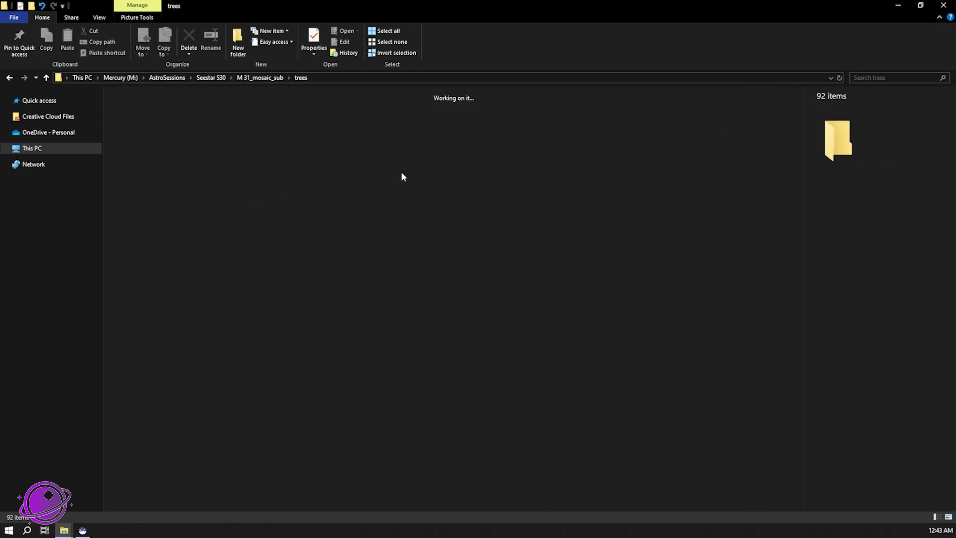
# Sort the folder by Type in Details view and select all 247 FITS files for Siril
pyautogui.click(99, 18)
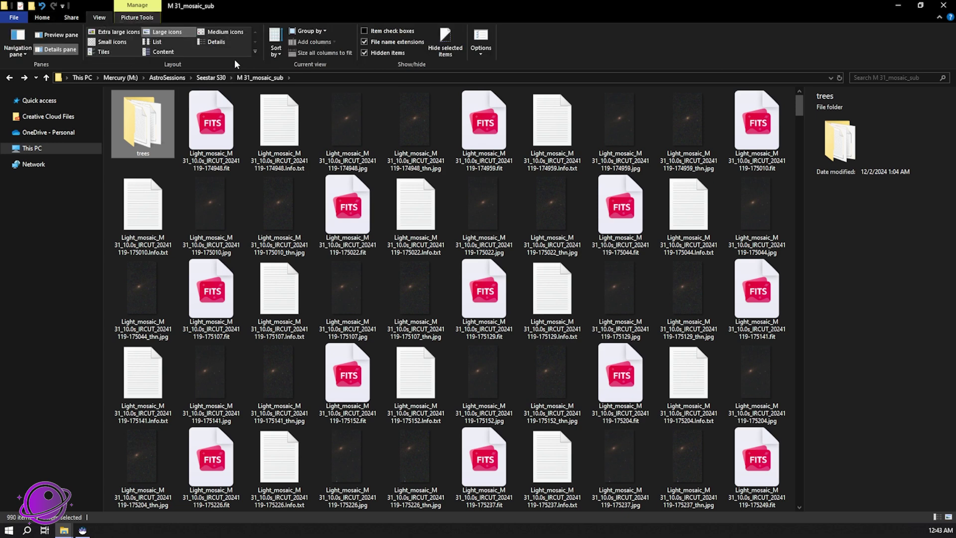
pyautogui.click(226, 45)
pyautogui.click(283, 94)
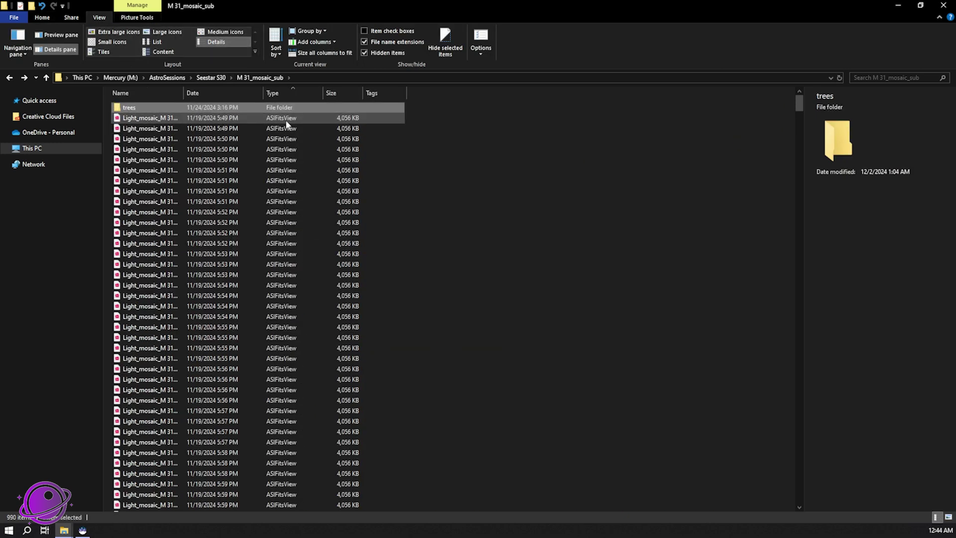
pyautogui.click(287, 119)
pyautogui.moveTo(799, 105); pyautogui.dragTo(799, 207)
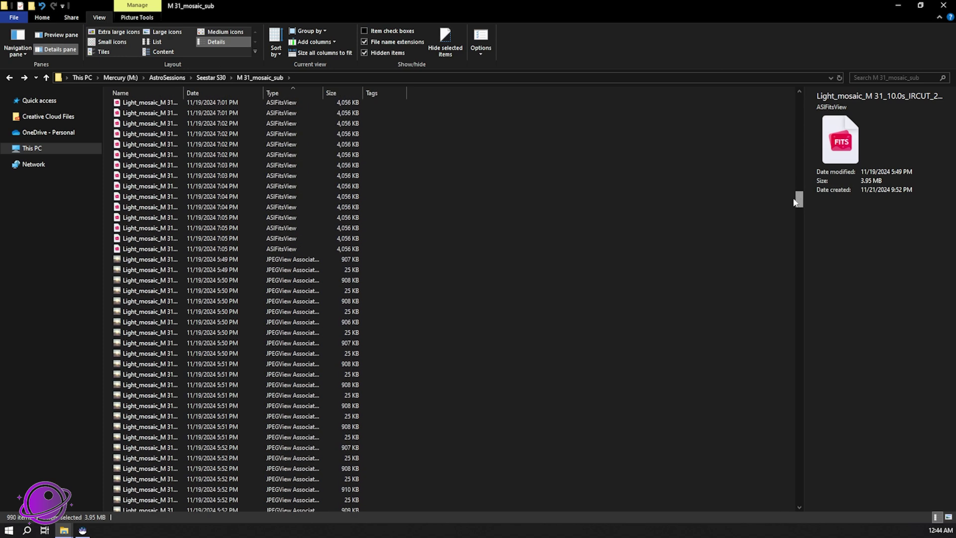
pyautogui.keyDown('shift'); pyautogui.click(321, 246); pyautogui.keyUp('shift')
pyautogui.moveTo(519, 81); pyautogui.dragTo(639, 257)
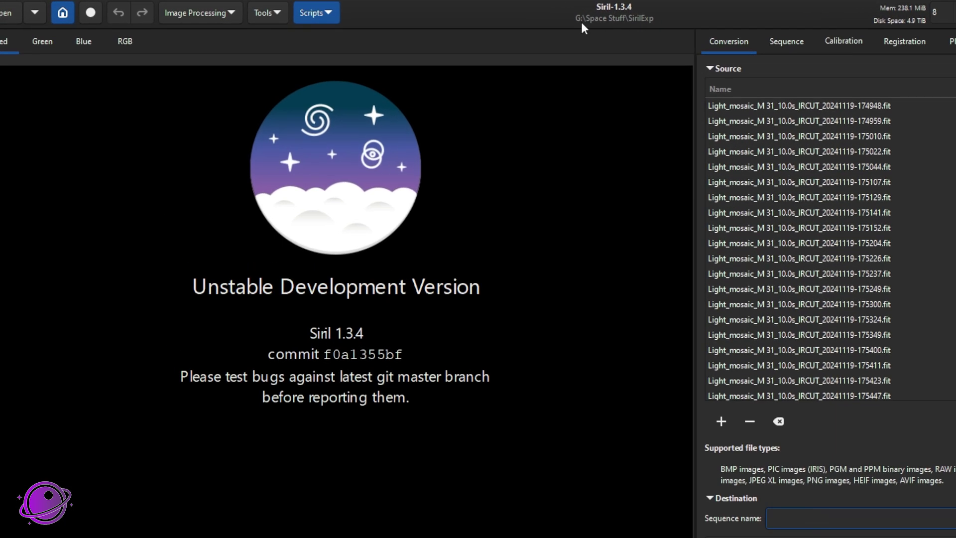
# Set the working directory, name the sequence M31_Mosaic, and convert the 247 frames
pyautogui.click(64, 13)
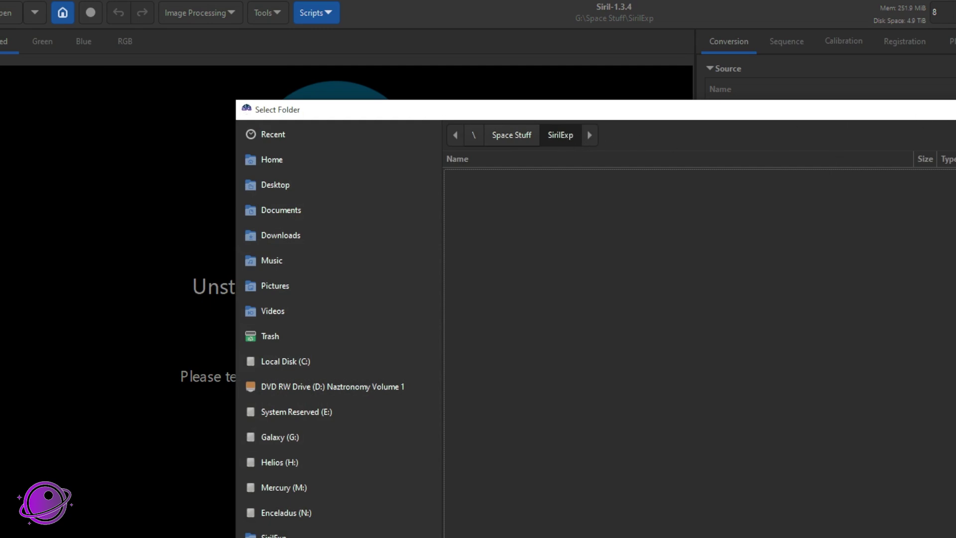
pyautogui.press('Return')
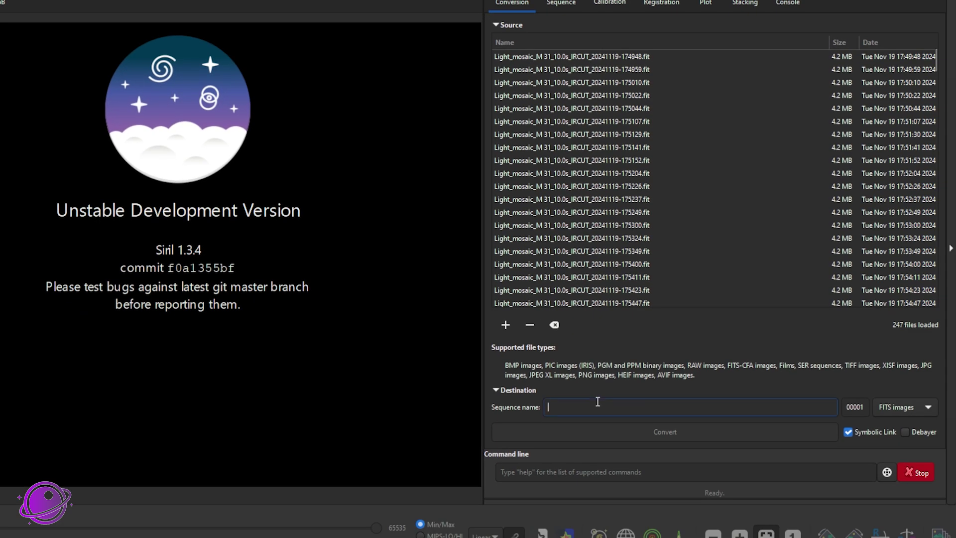
pyautogui.write('M31_S')
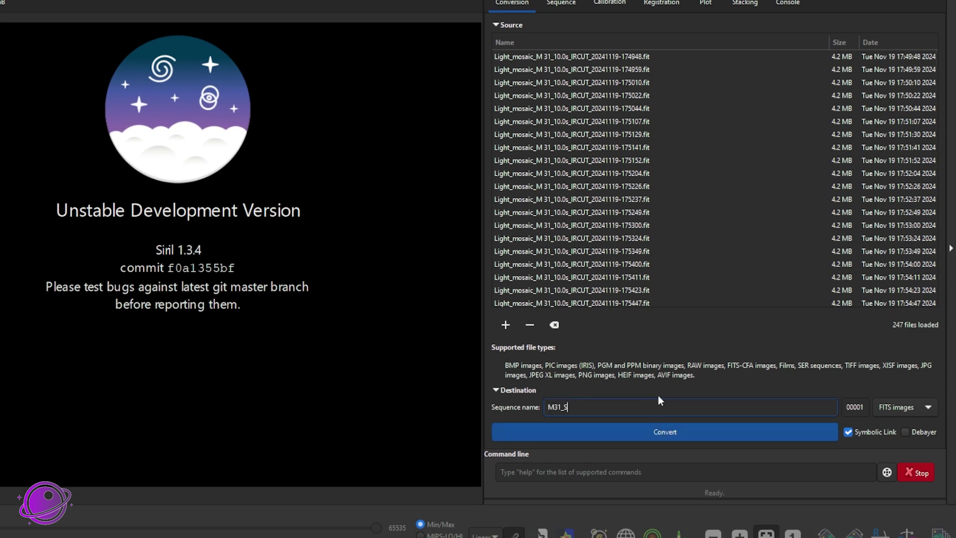
pyautogui.press('BackSpace')
pyautogui.write('Mosaic')
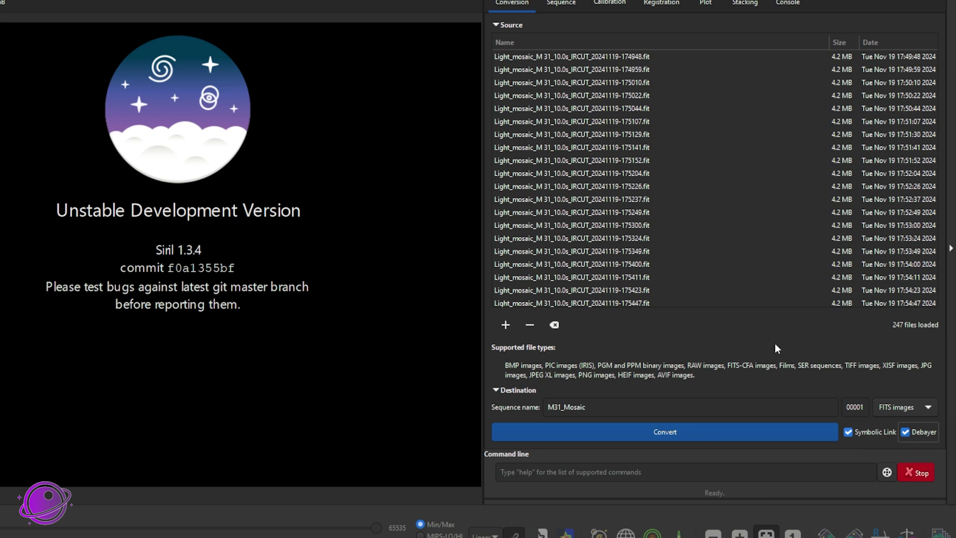
pyautogui.click(709, 429)
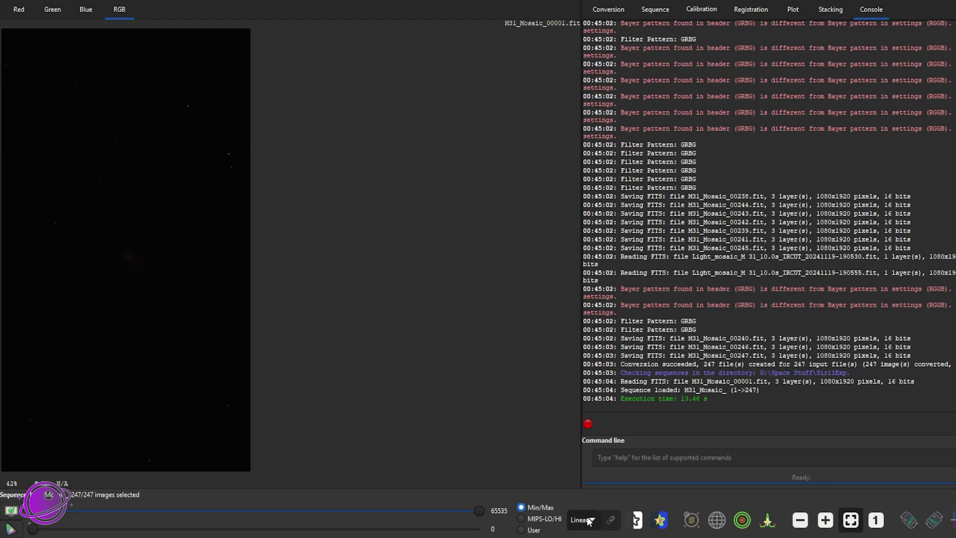
# Switch the preview to AutoStretch and toggle channel linking to remove the purple cast
pyautogui.click(562, 523)
pyautogui.click(580, 481)
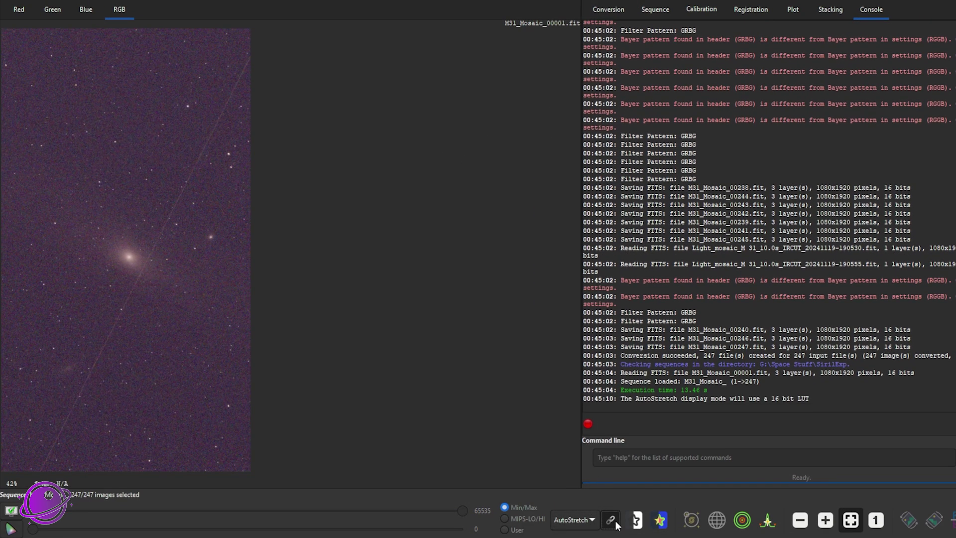
pyautogui.click(612, 520)
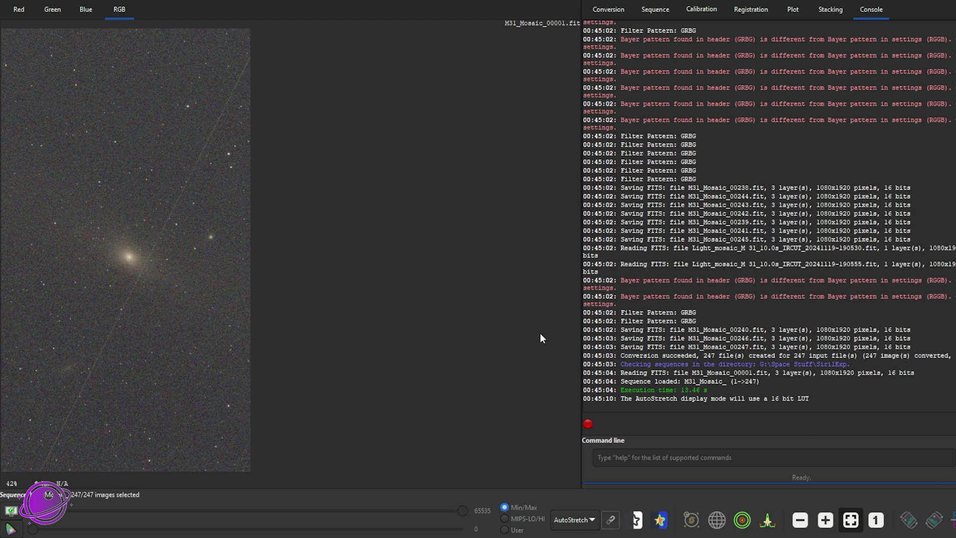
# Preview frames 40, 47, 51 and 43 from the frame list, then show the Sequence tab
pyautogui.hotkey('ctrl', 'f')
pyautogui.scroll(-10, 408, 290)
pyautogui.click(432, 303)
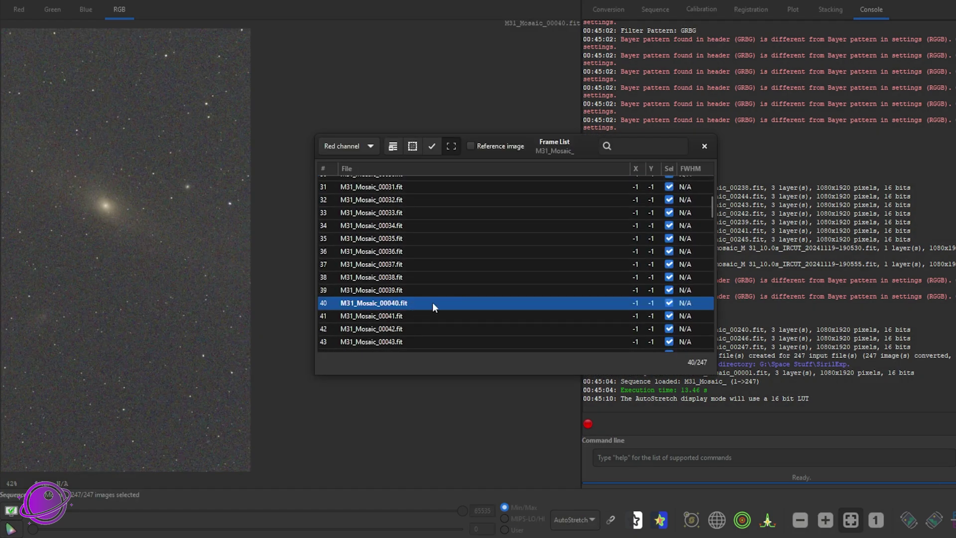
pyautogui.scroll(-3, 434, 299)
pyautogui.click(448, 292)
pyautogui.click(434, 343)
pyautogui.click(437, 240)
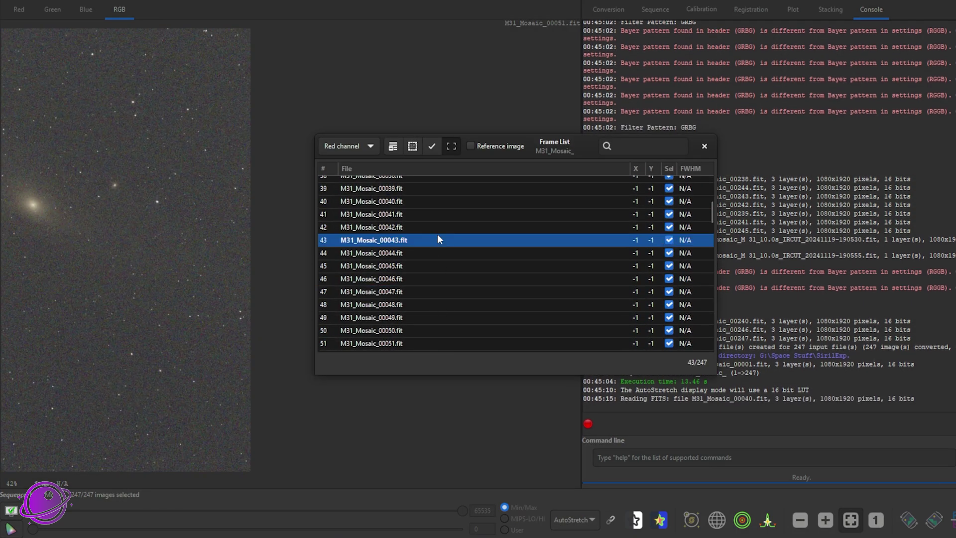
pyautogui.click(704, 146)
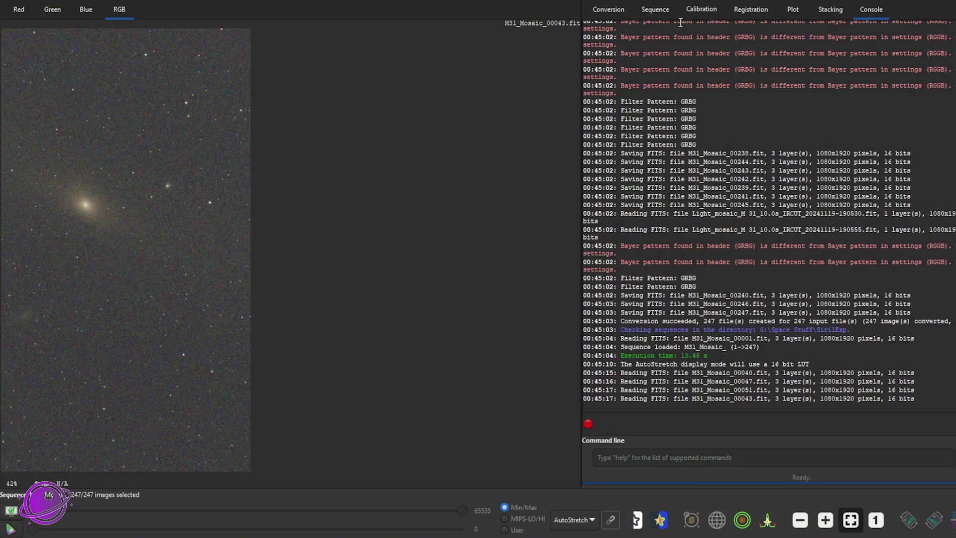
pyautogui.click(650, 12)
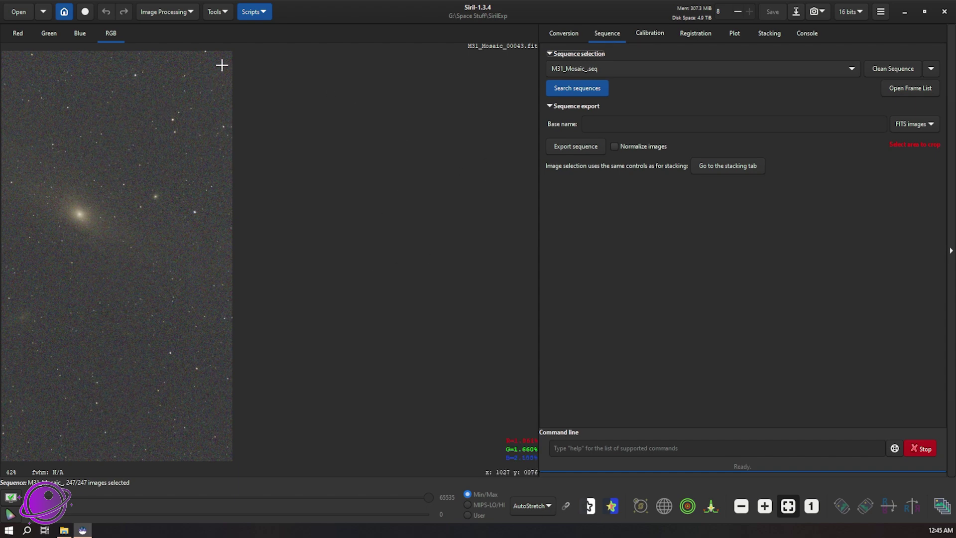
# Plate-solve the whole sequence in Image Plate Solver, fetching stars per image as registration info
pyautogui.click(214, 12)
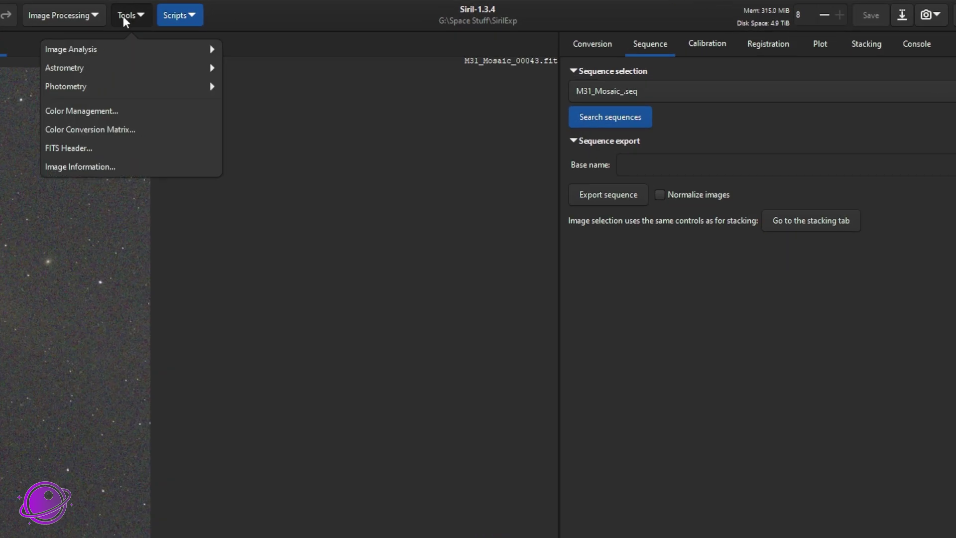
pyautogui.click(76, 71)
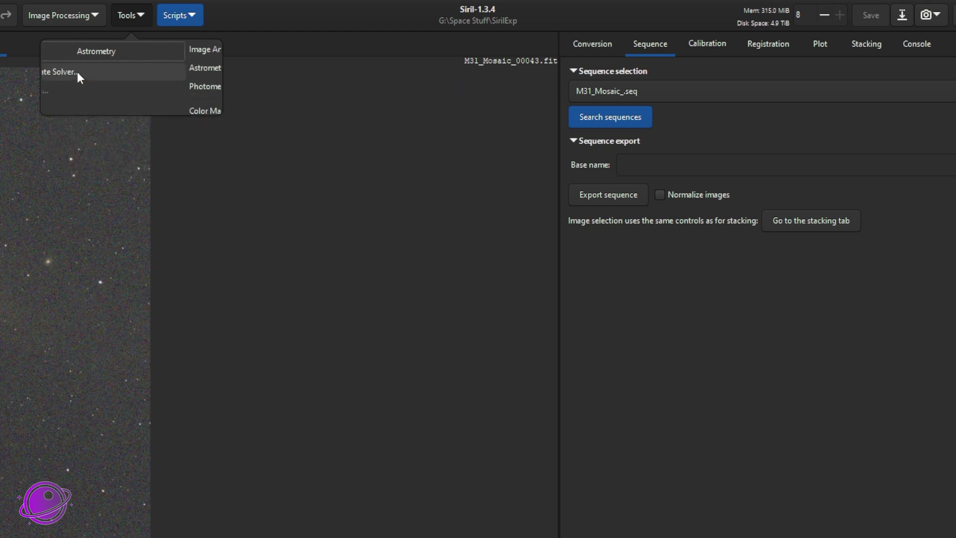
pyautogui.click(97, 77)
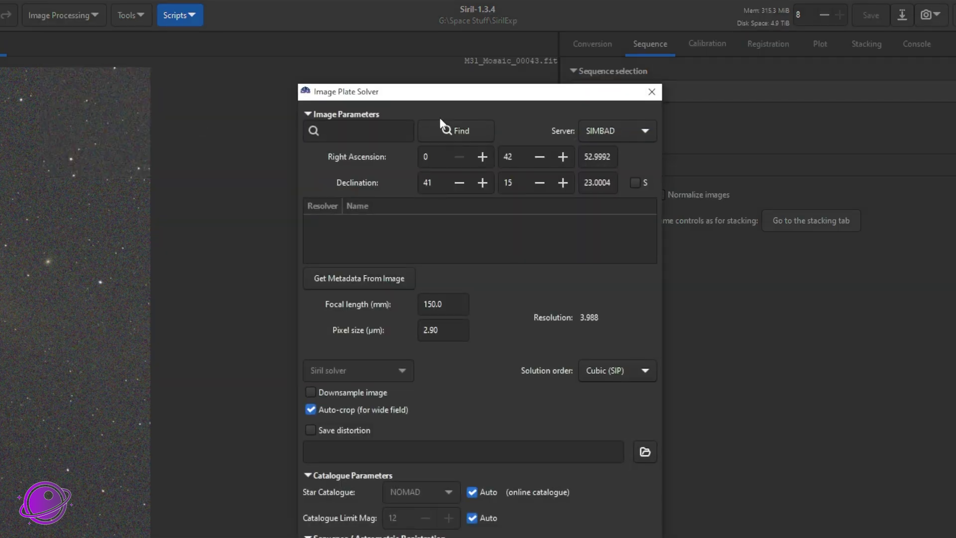
pyautogui.moveTo(429, 96); pyautogui.dragTo(353, 85)
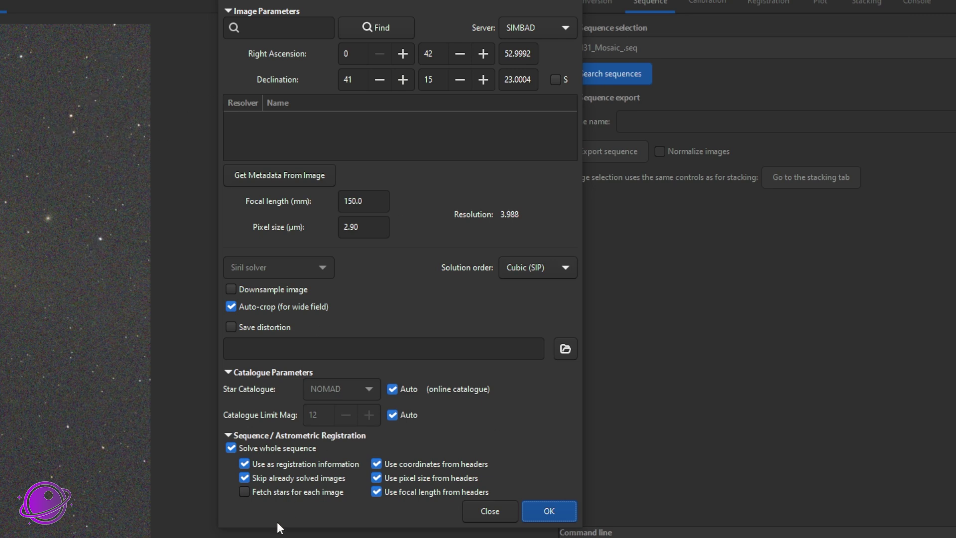
pyautogui.click(264, 494)
pyautogui.moveTo(255, 491)
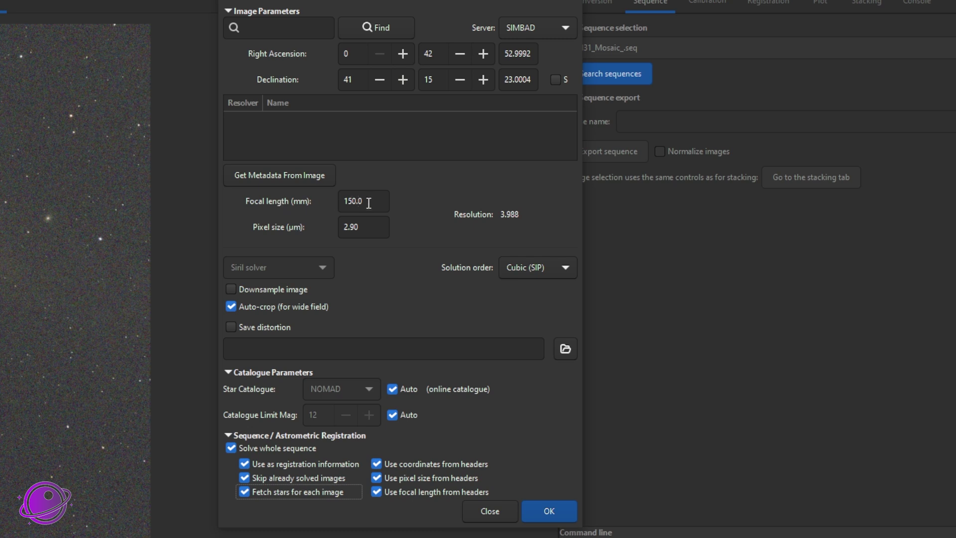
pyautogui.moveTo(371, 206)
pyautogui.click(549, 510)
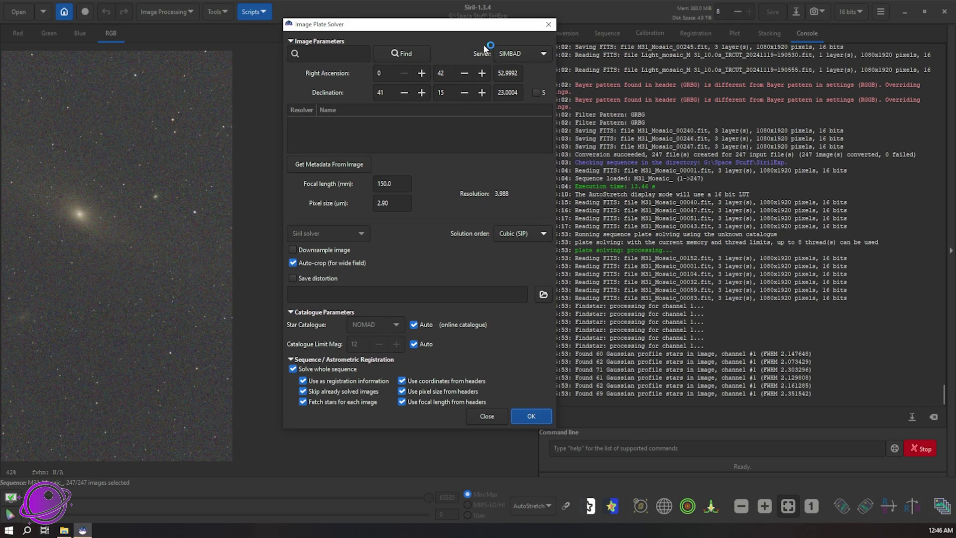
# Read the console confirming astrometric registration was computed, then close the plate solver
pyautogui.moveTo(489, 27); pyautogui.dragTo(417, 29)
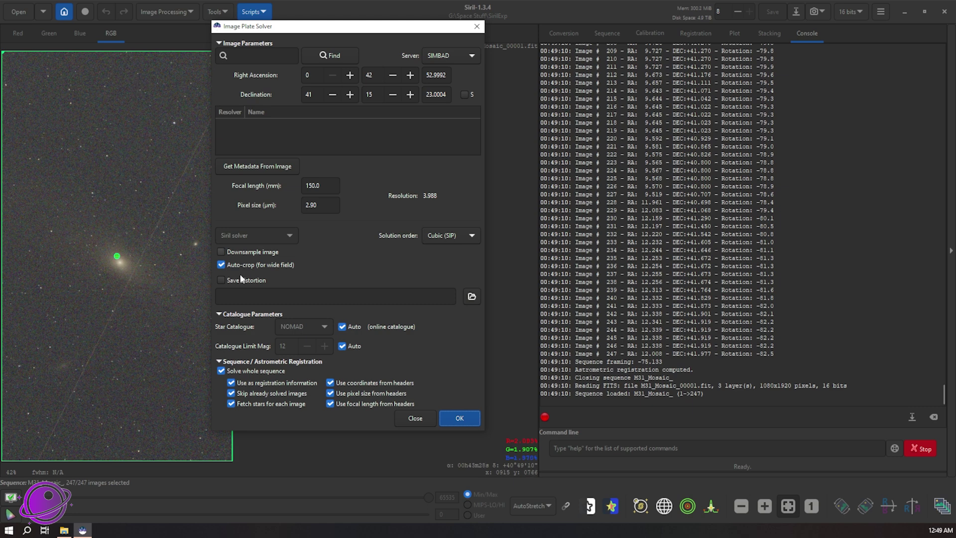
pyautogui.click(401, 420)
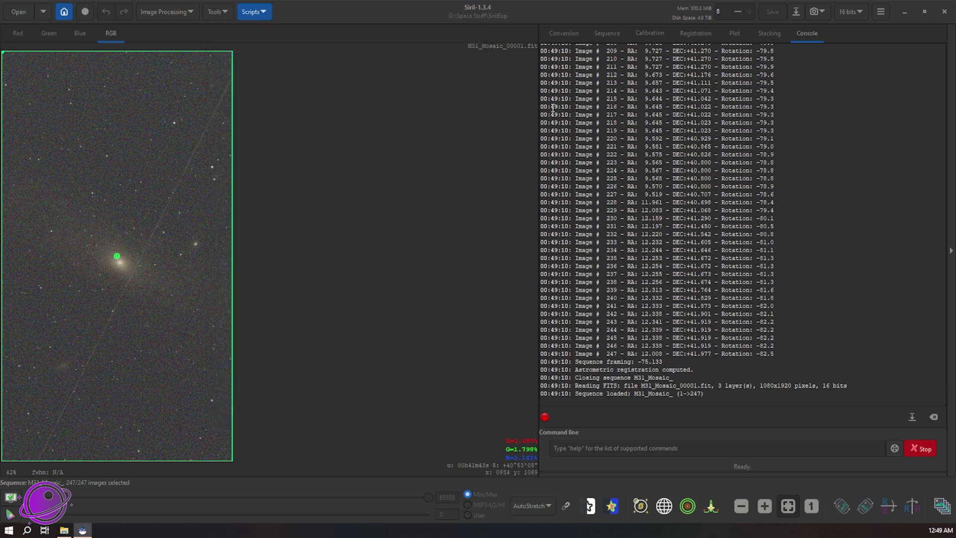
# Open the M31_Mosaic_ frame list and inspect frames 8, 13, 1 and 17
pyautogui.click(608, 35)
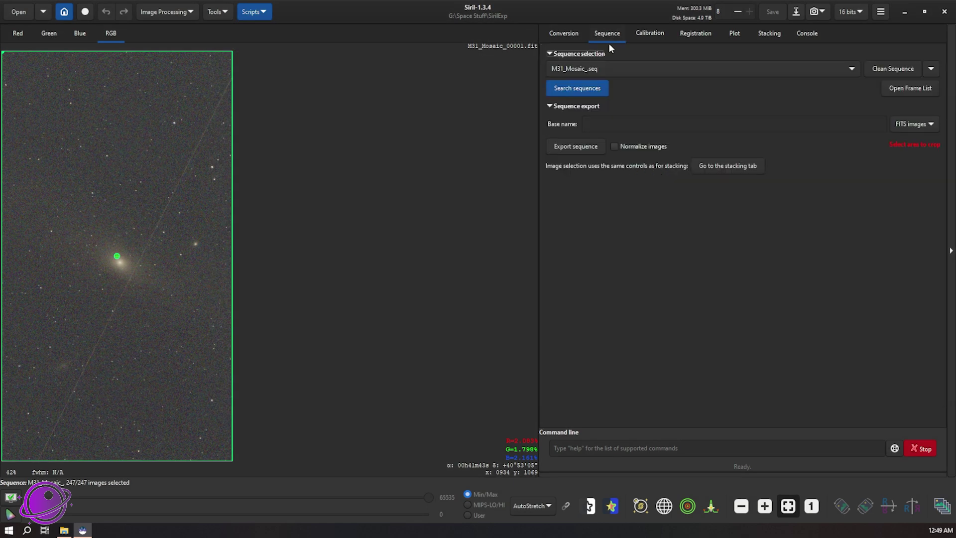
pyautogui.click(901, 89)
pyautogui.click(423, 274)
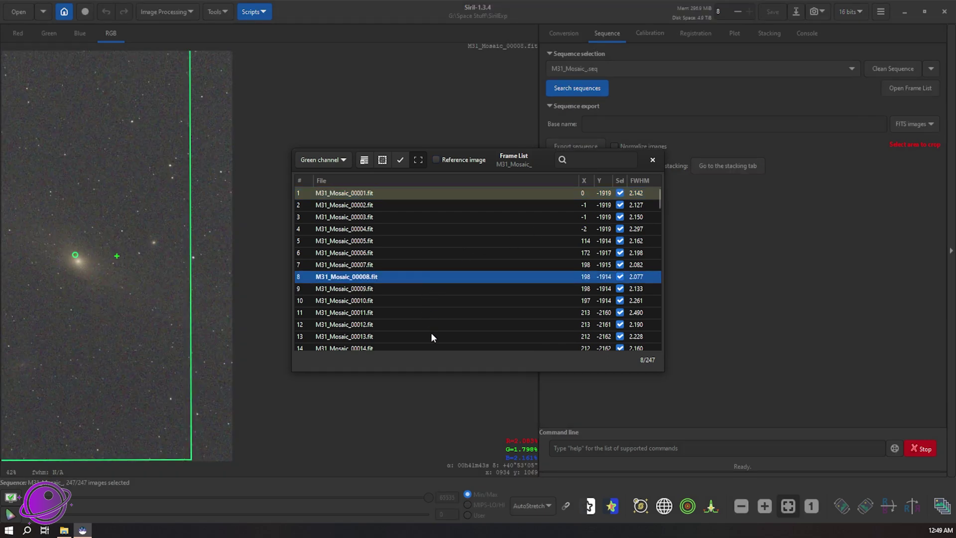
pyautogui.click(431, 334)
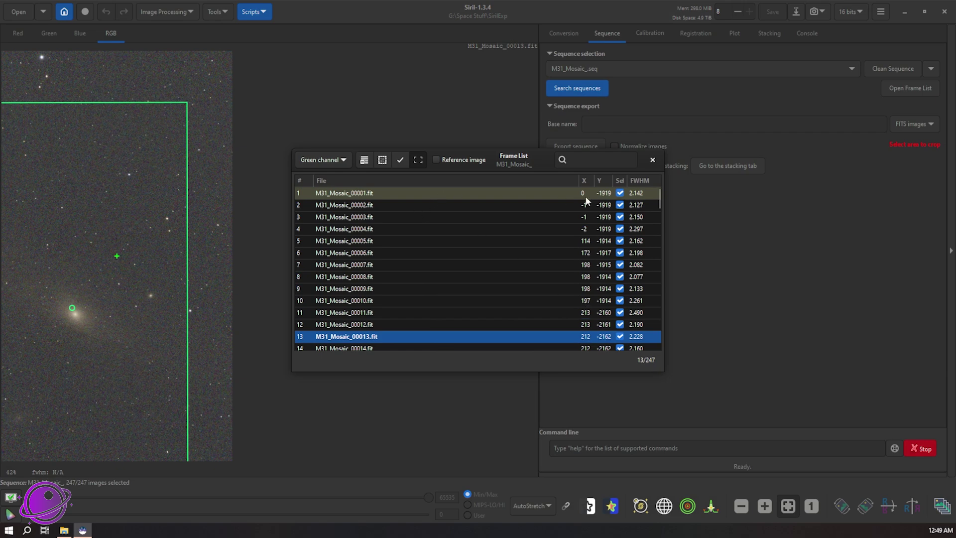
pyautogui.scroll(-2, 524, 271)
pyautogui.scroll(2, 524, 271)
pyautogui.click(555, 194)
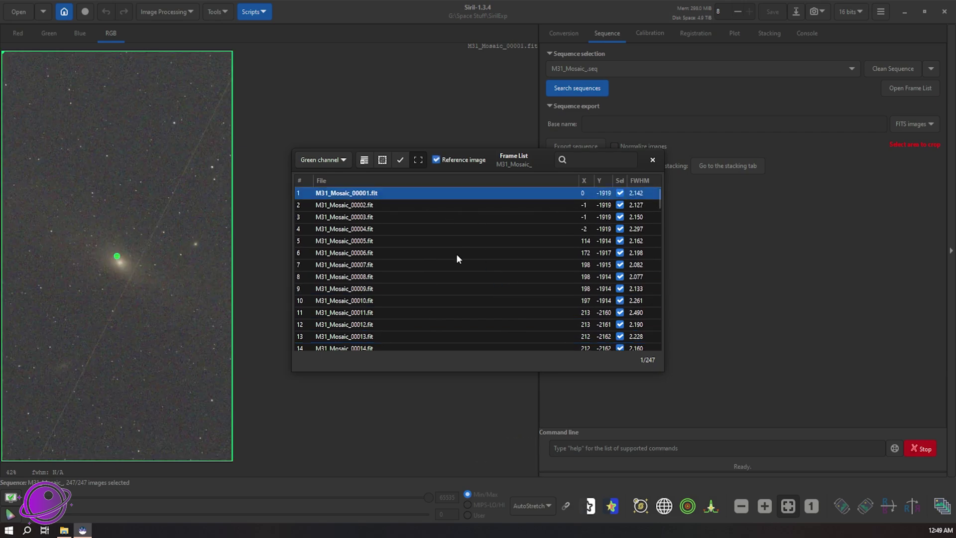
pyautogui.scroll(-5, 456, 257)
pyautogui.scroll(2, 474, 285)
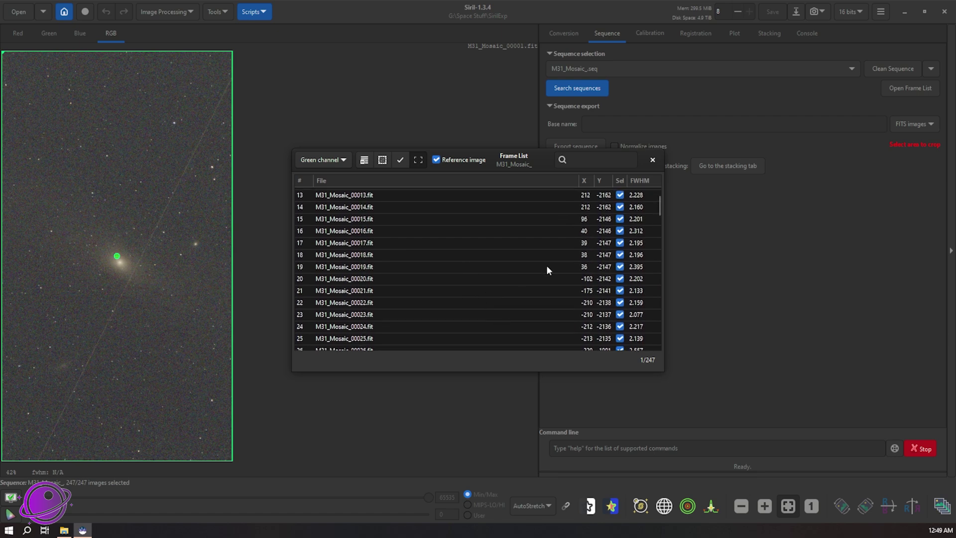
pyautogui.click(560, 242)
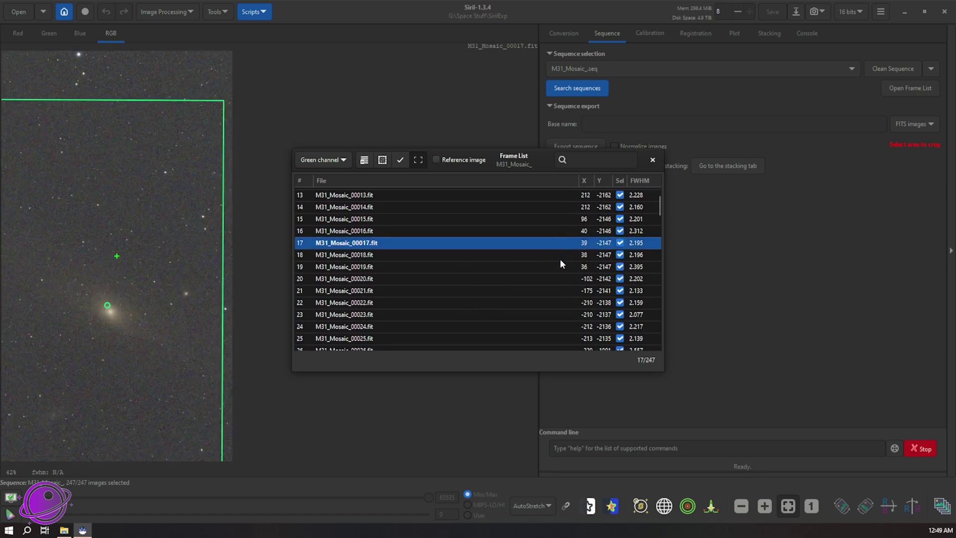
pyautogui.moveTo(658, 204); pyautogui.dragTo(658, 301)
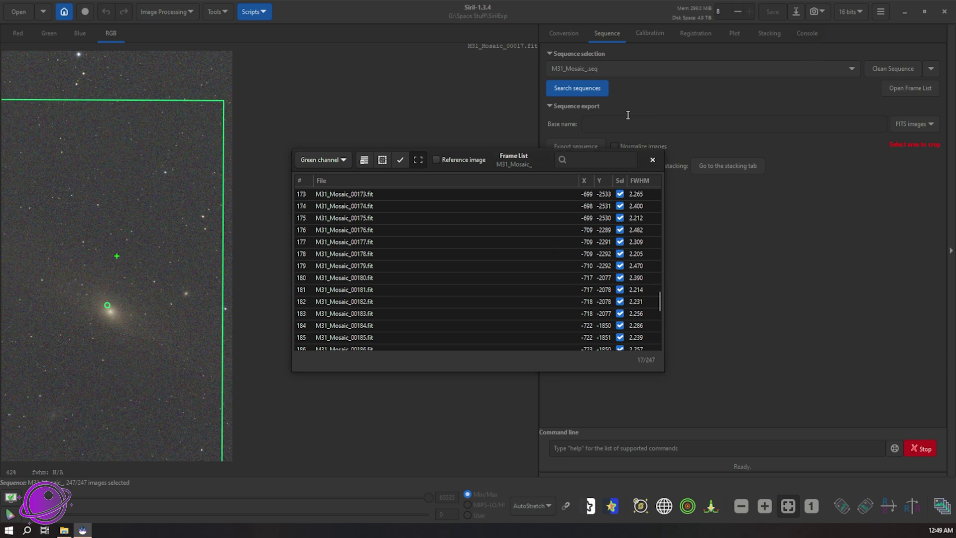
# Check the console log for frame 00209, view frame 176, and re-include frame 201
pyautogui.click(806, 33)
pyautogui.moveTo(494, 158); pyautogui.dragTo(360, 138)
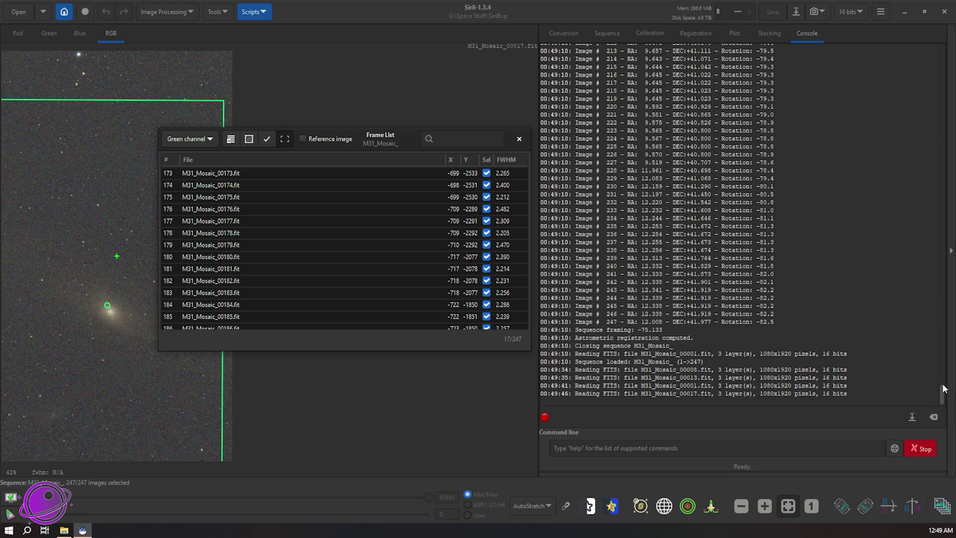
pyautogui.moveTo(943, 391); pyautogui.dragTo(947, 357)
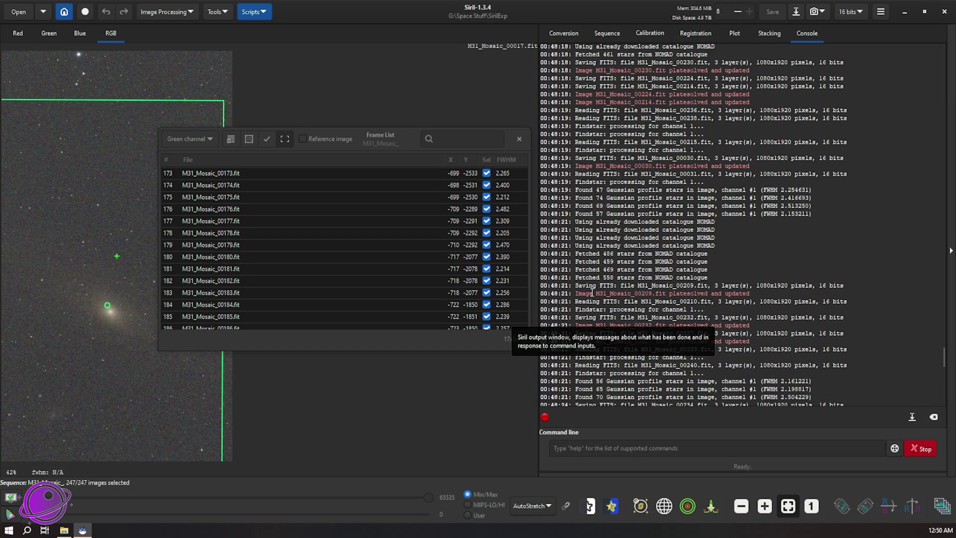
pyautogui.moveTo(572, 293); pyautogui.dragTo(758, 302)
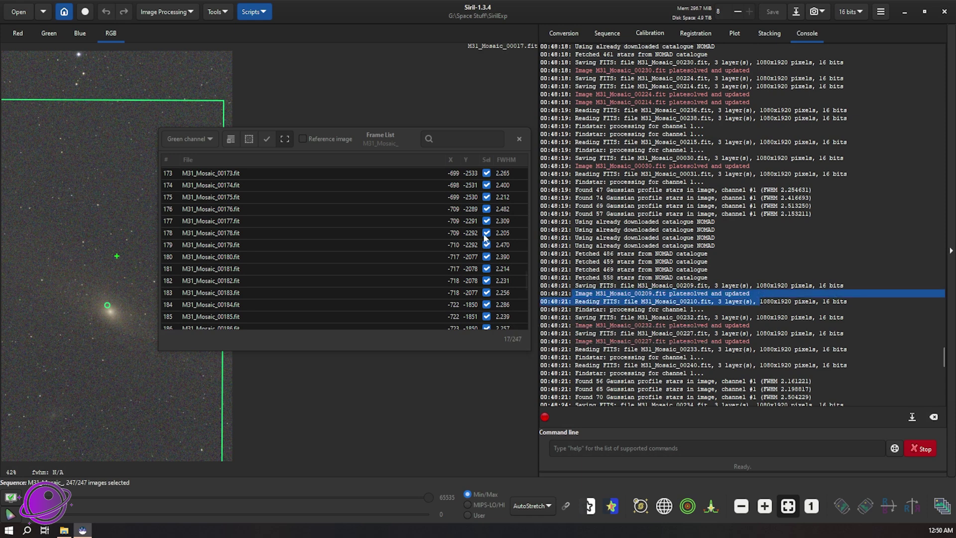
pyautogui.click(453, 208)
pyautogui.moveTo(525, 283)
pyautogui.mouseDown()
pyautogui.moveTo(521, 311)
pyautogui.moveTo(526, 286)
pyautogui.mouseUp()
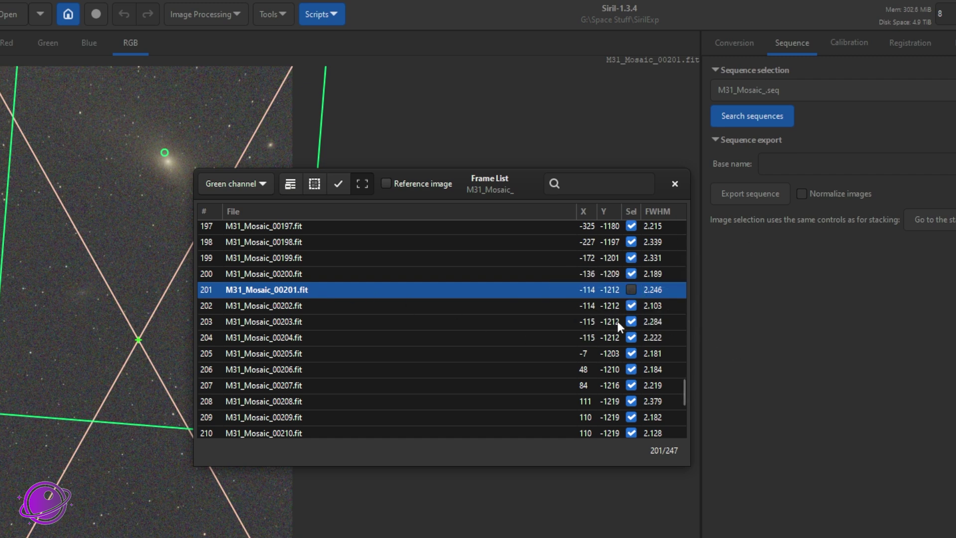
pyautogui.click(630, 289)
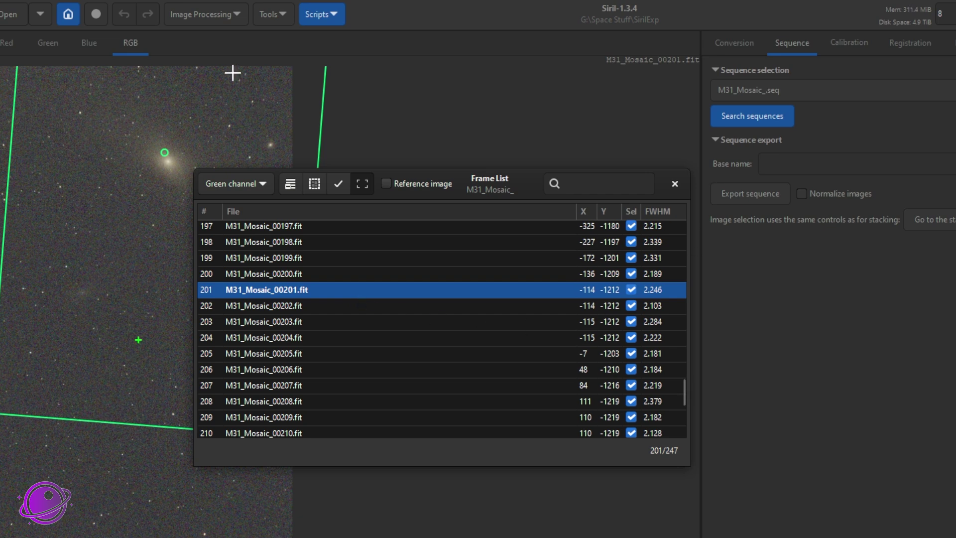
pyautogui.click(283, 14)
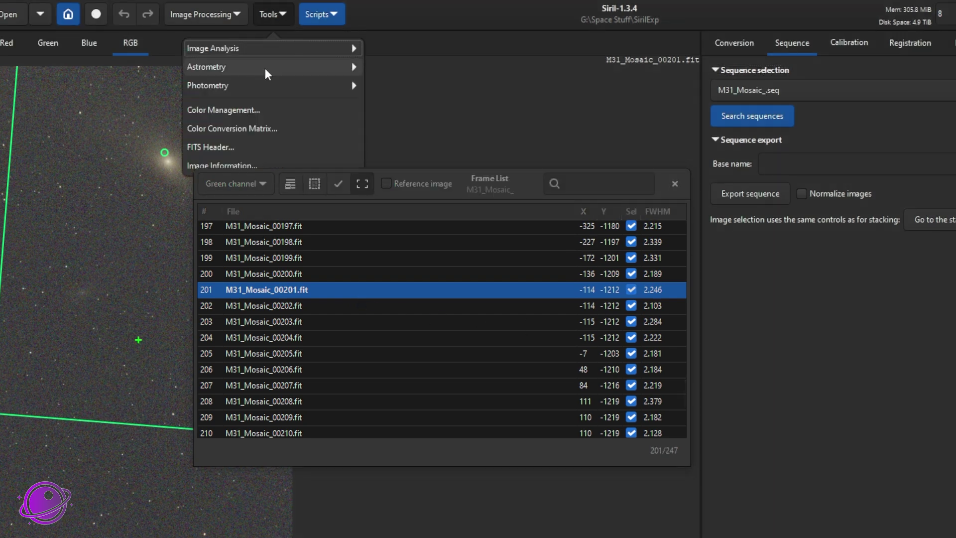
# Tick Solve whole sequence in the Image Plate Solver, close it, then close the frame list
pyautogui.click(263, 67)
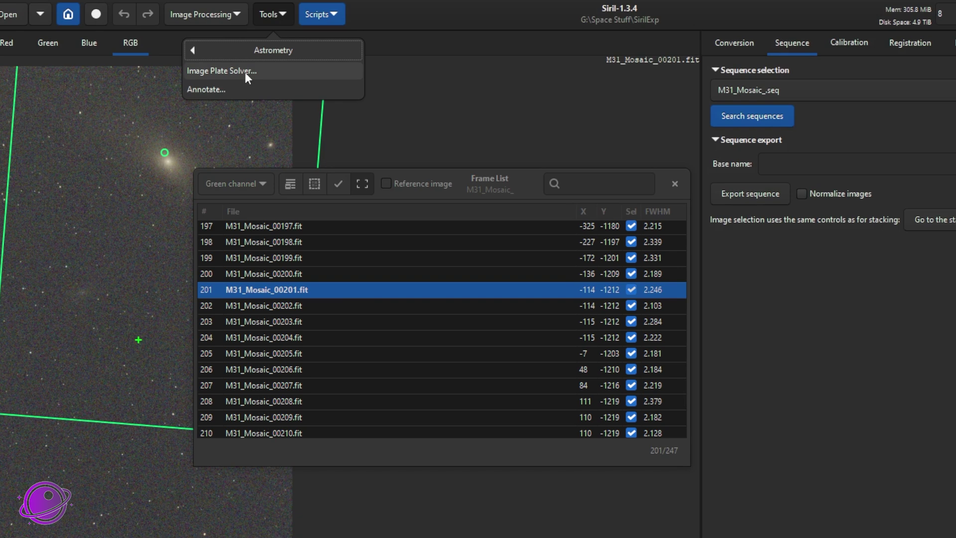
pyautogui.click(245, 73)
pyautogui.click(486, 468)
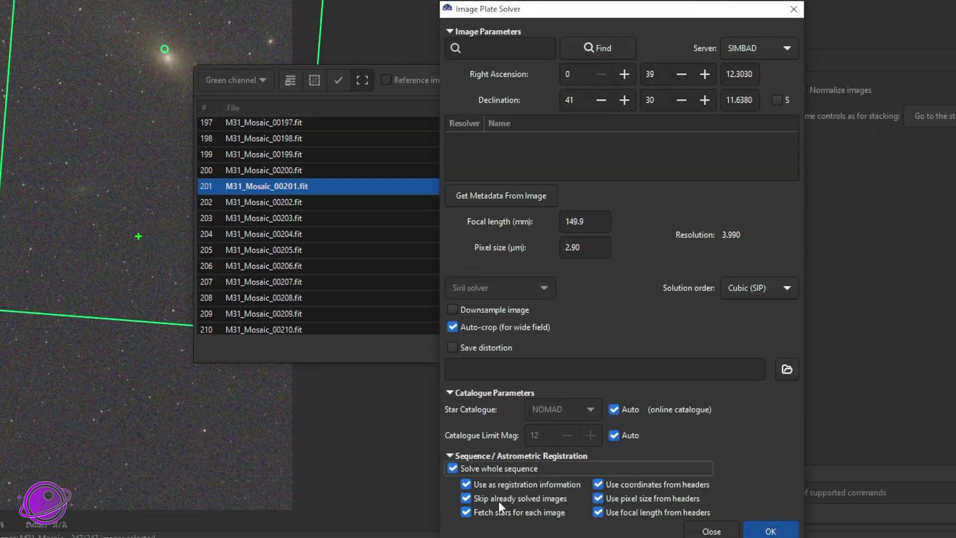
pyautogui.click(710, 532)
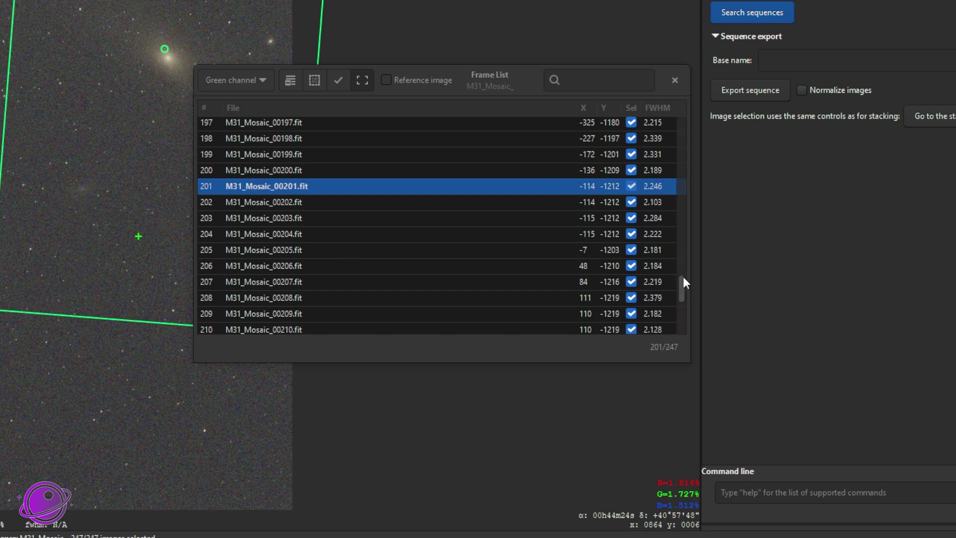
pyautogui.moveTo(683, 276)
pyautogui.mouseDown()
pyautogui.moveTo(686, 324)
pyautogui.moveTo(668, 119)
pyautogui.moveTo(683, 272)
pyautogui.mouseUp()
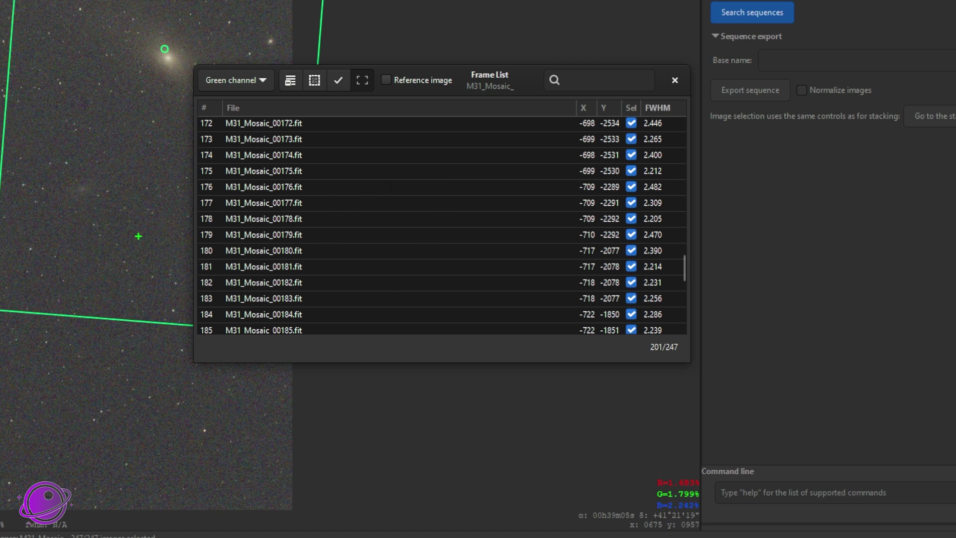
pyautogui.click(674, 80)
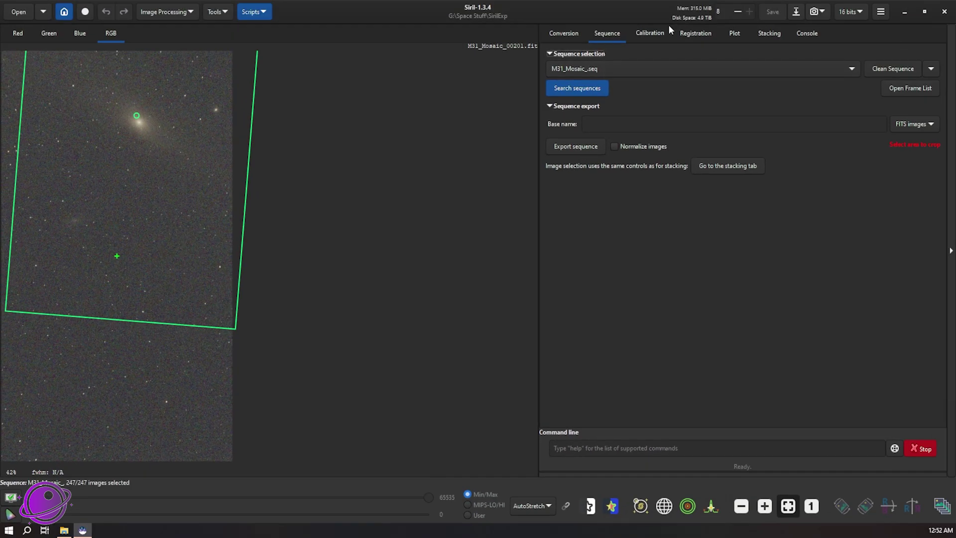
# On the Registration tab, change the method from Global Star Alignment to Apply Existing Registration
pyautogui.click(649, 34)
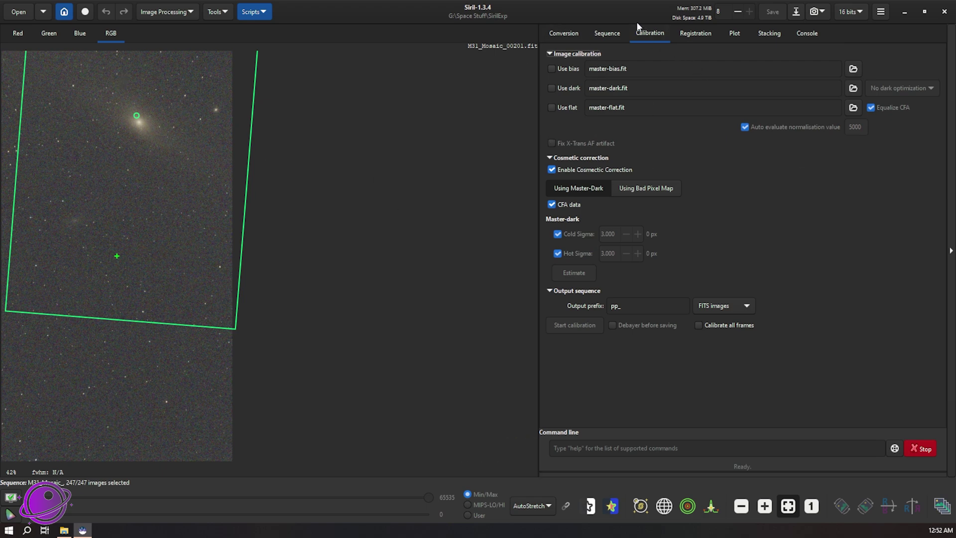
pyautogui.click(687, 36)
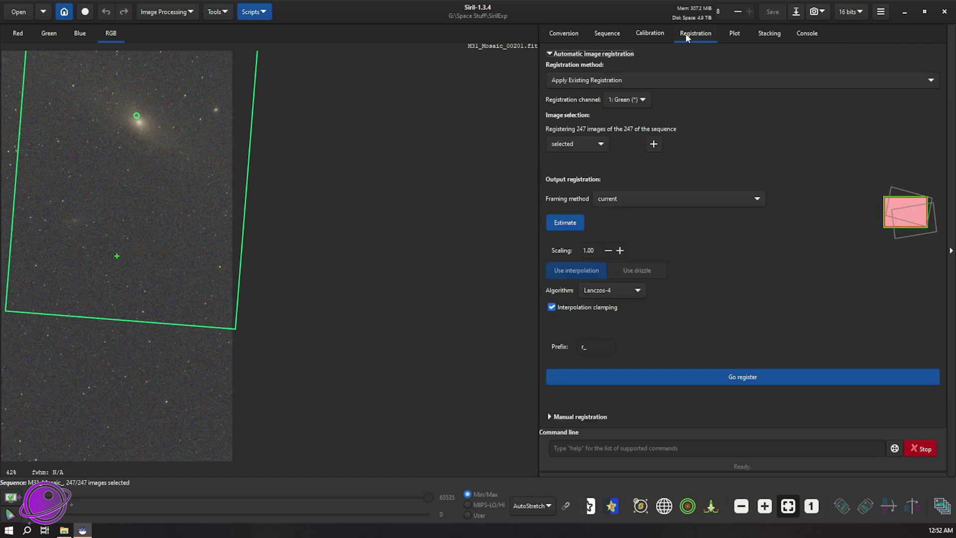
pyautogui.click(592, 80)
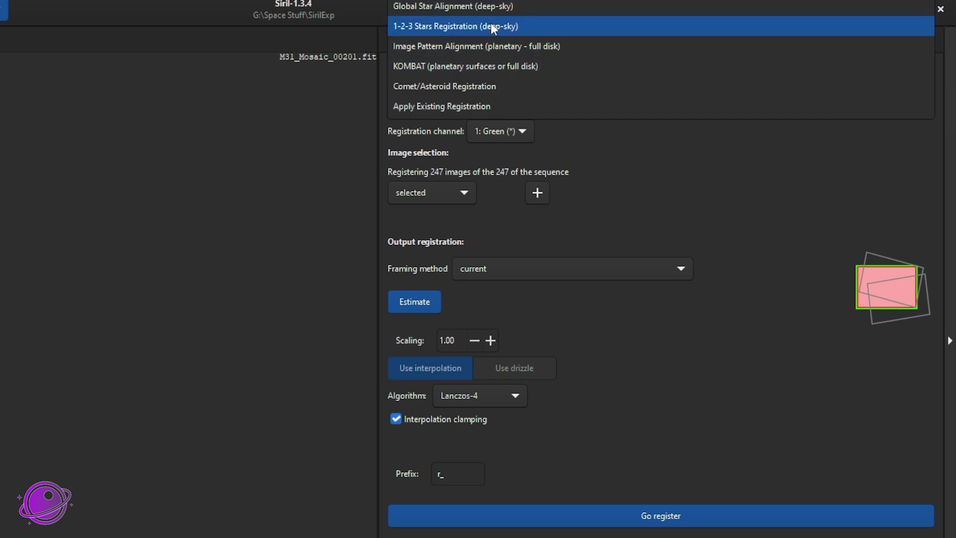
pyautogui.click(449, 13)
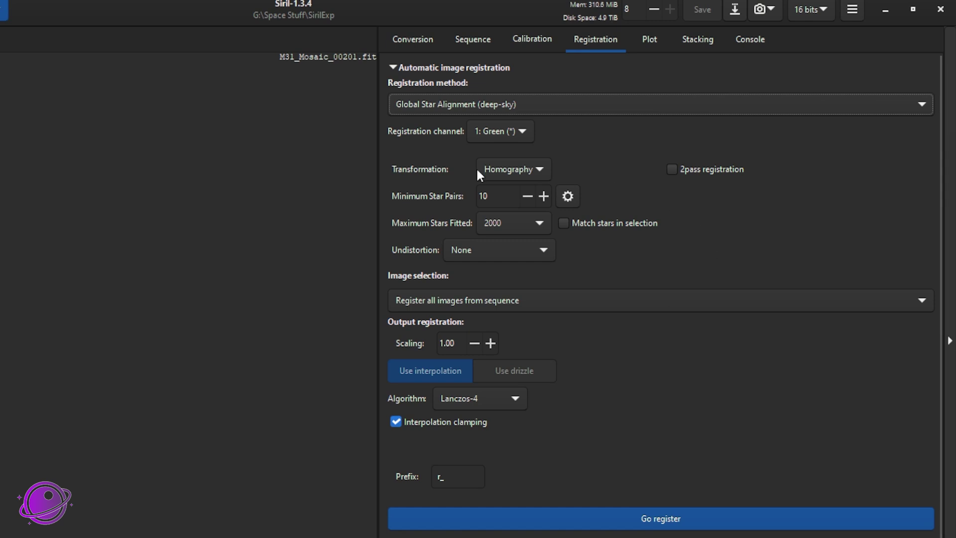
pyautogui.click(588, 108)
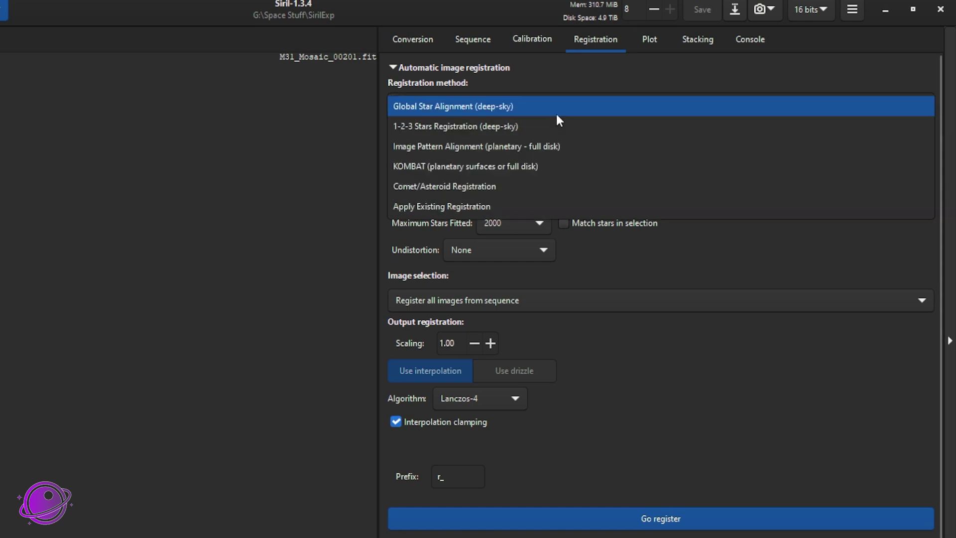
pyautogui.click(436, 208)
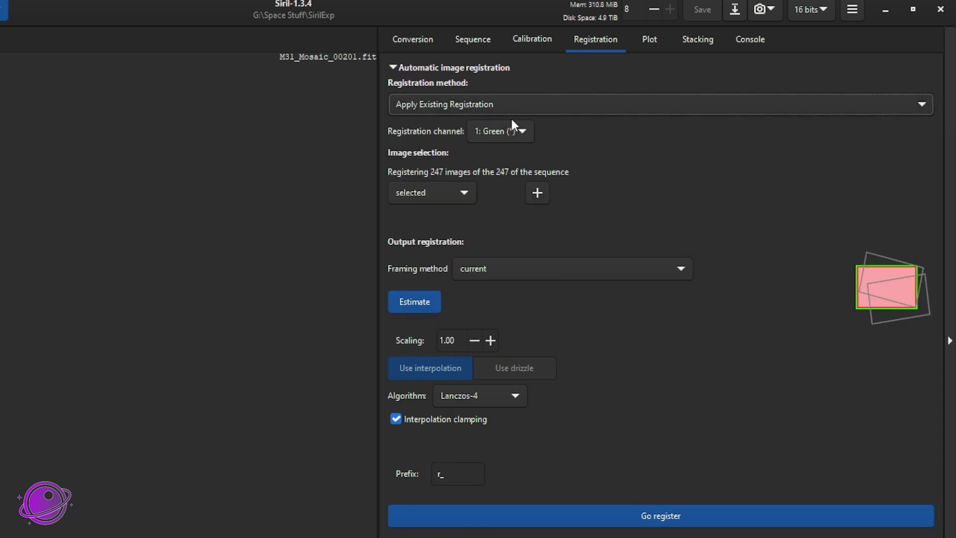
pyautogui.moveTo(514, 106)
pyautogui.click(424, 195)
# Register the selected images with maximum framing, estimating the output at 2672 x 3616 pixels
pyautogui.click(423, 192)
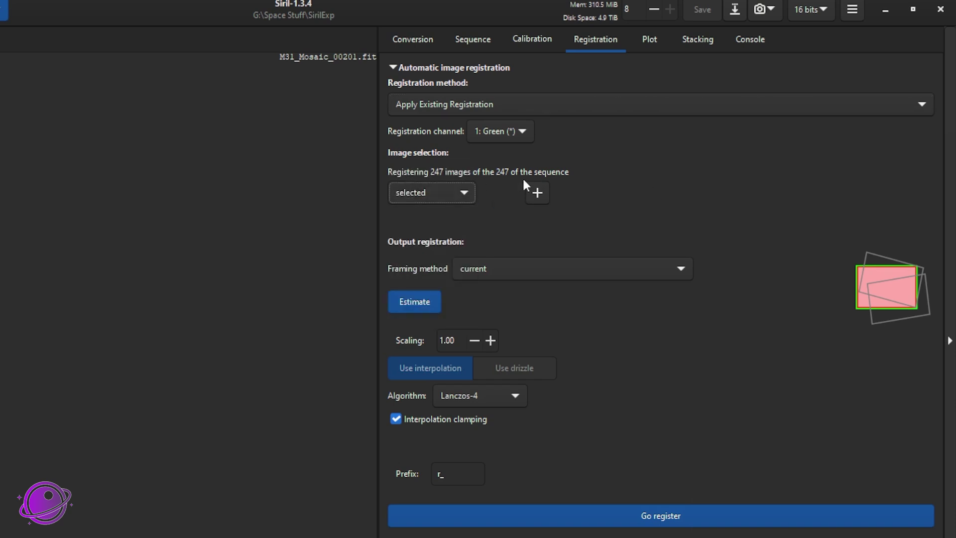
pyautogui.click(496, 269)
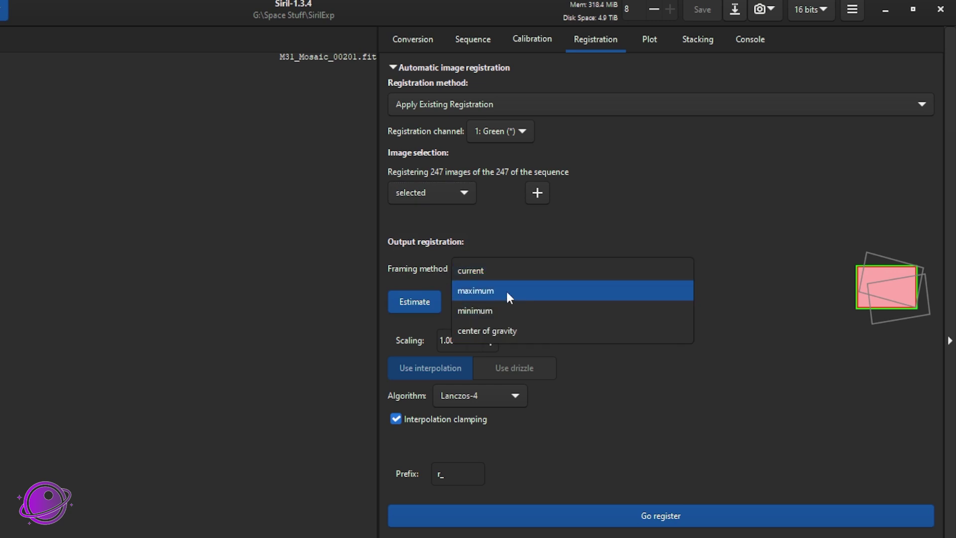
pyautogui.click(506, 290)
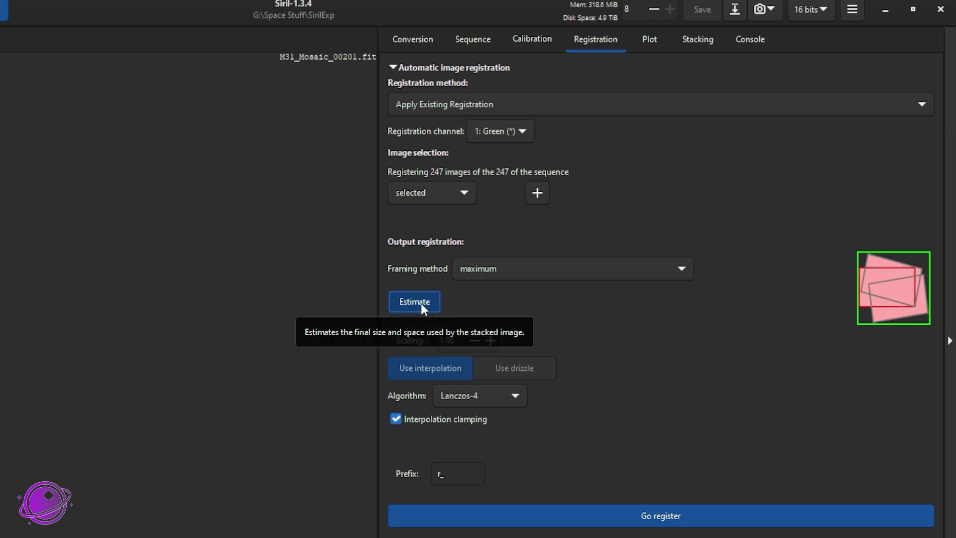
pyautogui.click(548, 515)
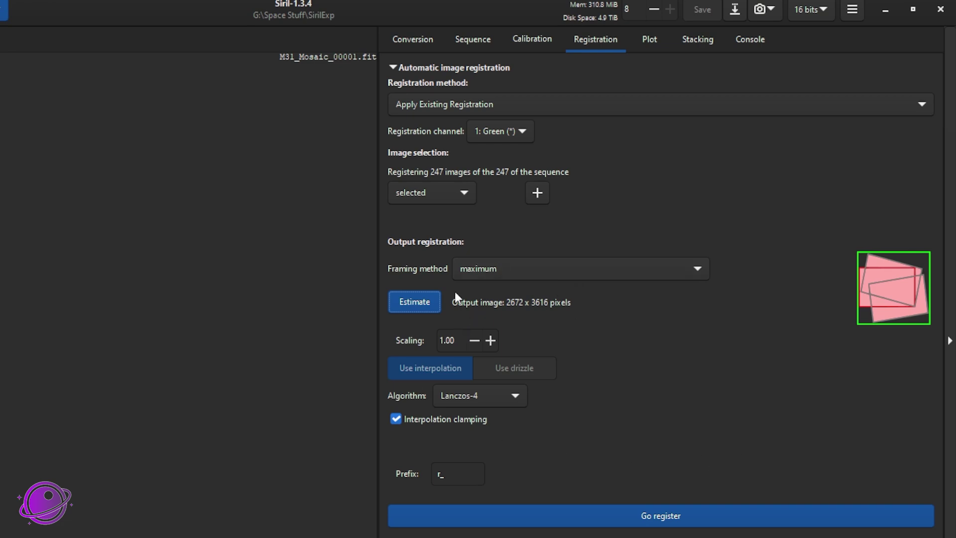
pyautogui.click(621, 514)
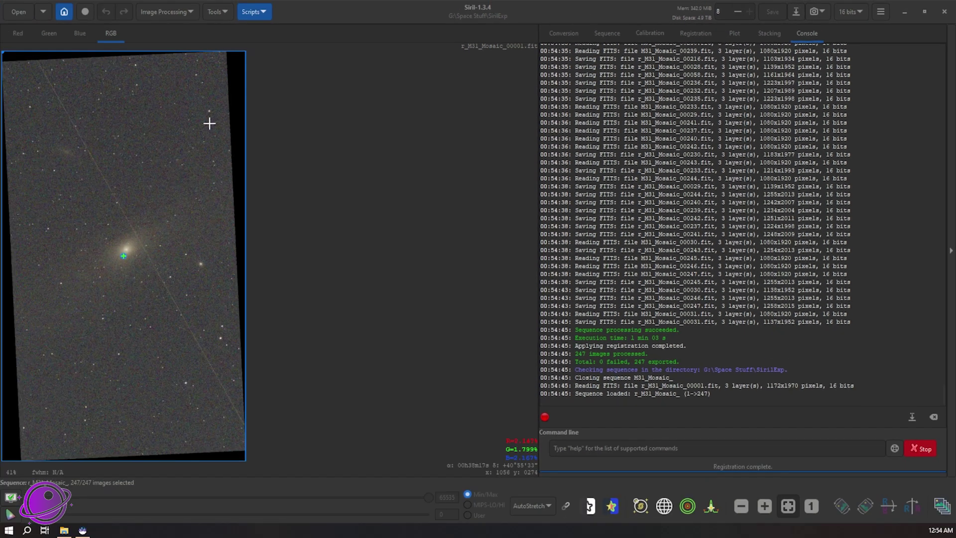
# Open the registered sequence's frame list and inspect frames 9, 24 and 37
pyautogui.click(607, 33)
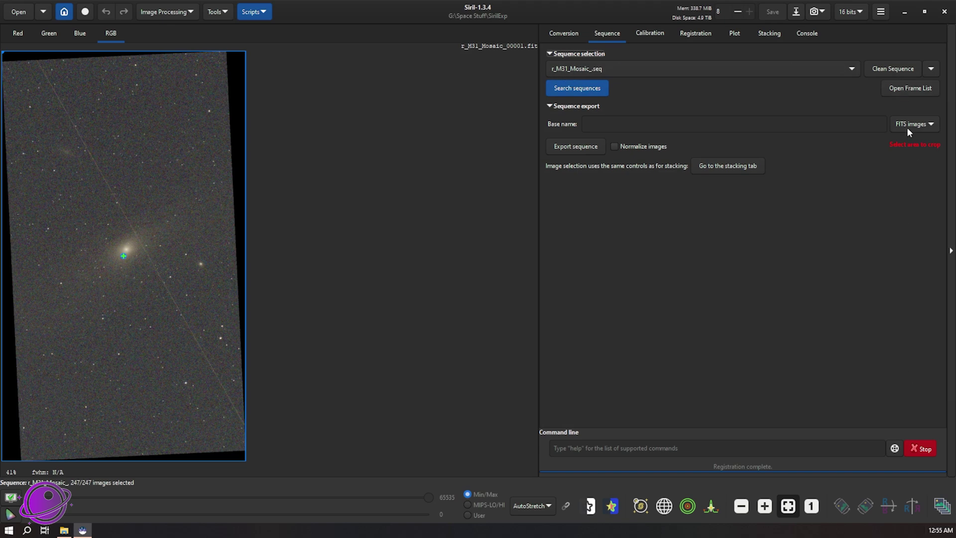
pyautogui.click(910, 87)
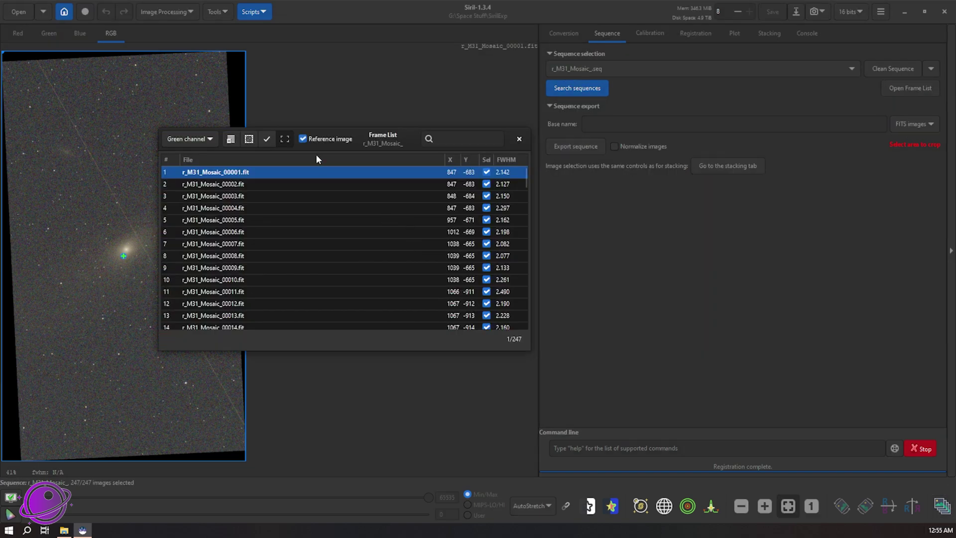
pyautogui.moveTo(511, 139); pyautogui.dragTo(715, 126)
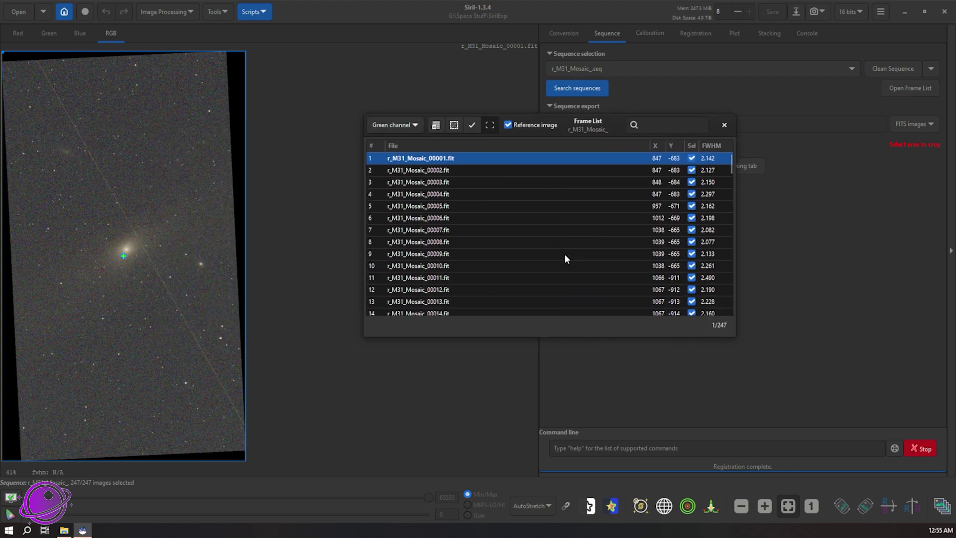
pyautogui.click(563, 253)
pyautogui.scroll(-4, 547, 286)
pyautogui.click(542, 288)
pyautogui.scroll(-4, 541, 289)
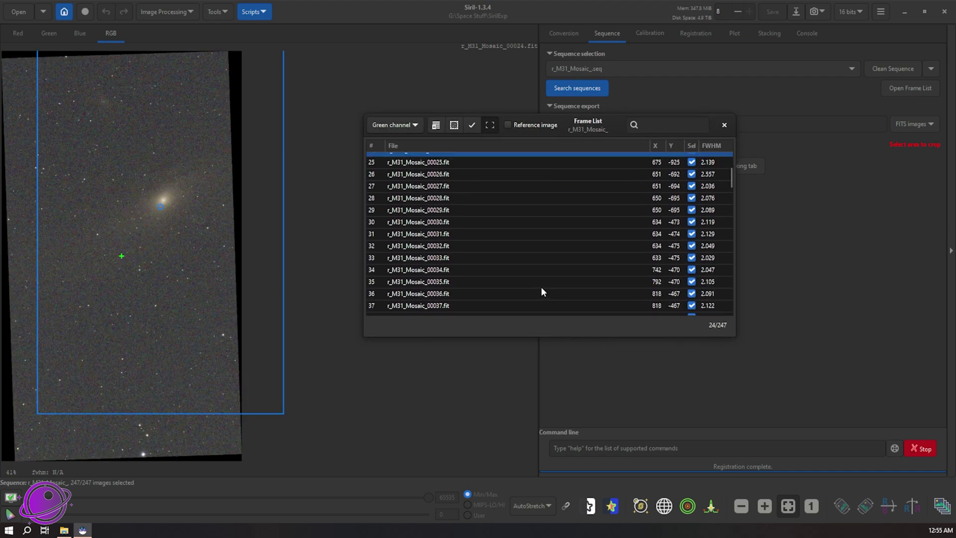
pyautogui.click(541, 287)
pyautogui.scroll(-5, 541, 288)
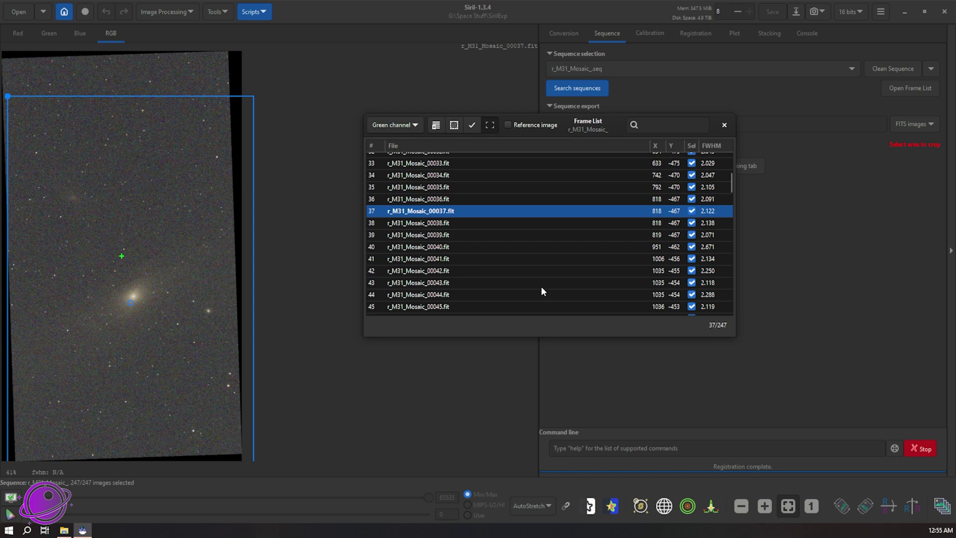
pyautogui.scroll(-8, 493, 226)
# Inspect frames 65, 77, 84 and 86, then close the frame list and show stacking settings
pyautogui.click(438, 261)
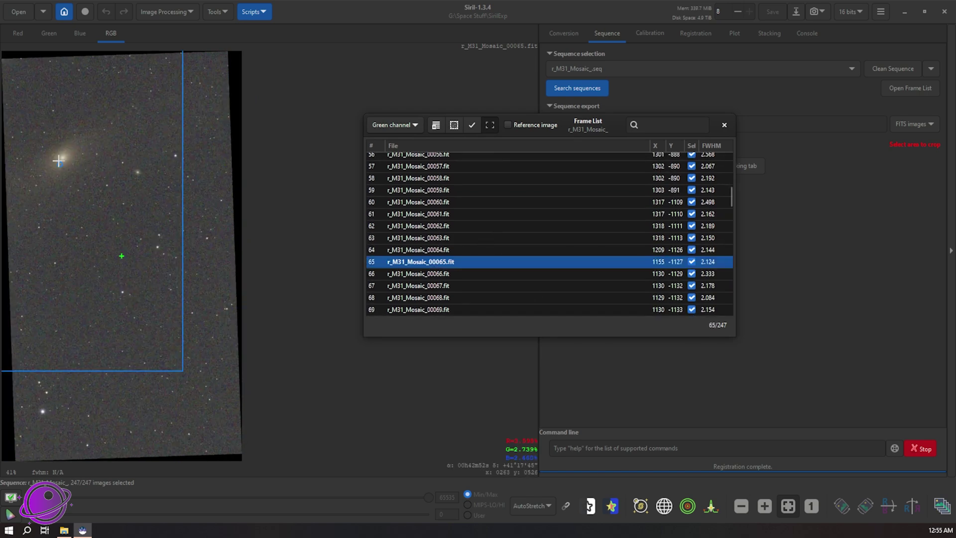
pyautogui.scroll(-4, 520, 259)
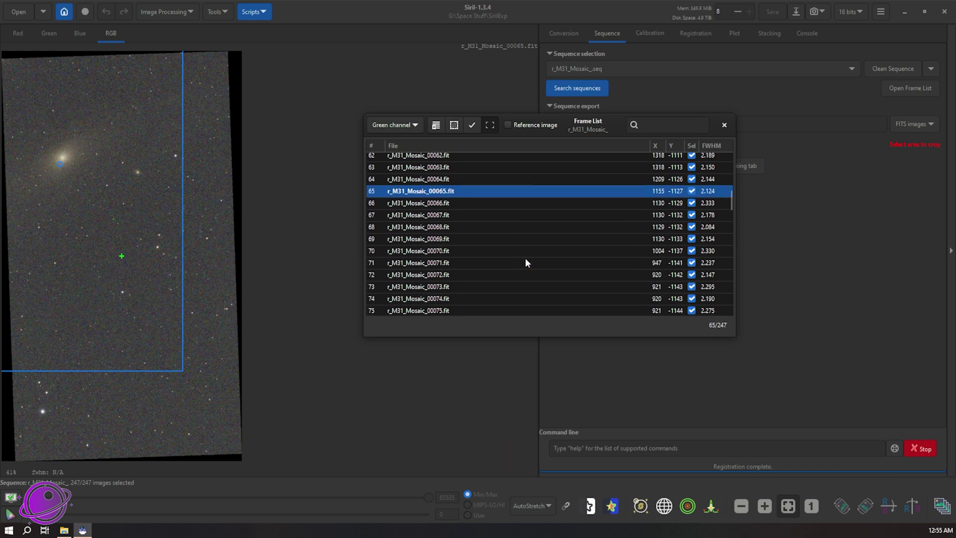
pyautogui.click(485, 264)
pyautogui.scroll(-2, 499, 256)
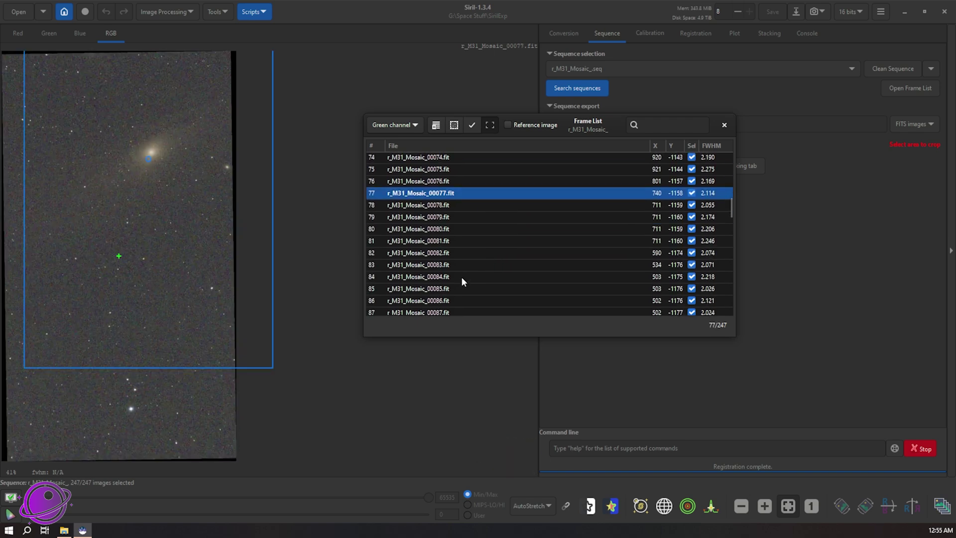
pyautogui.click(461, 277)
pyautogui.click(521, 300)
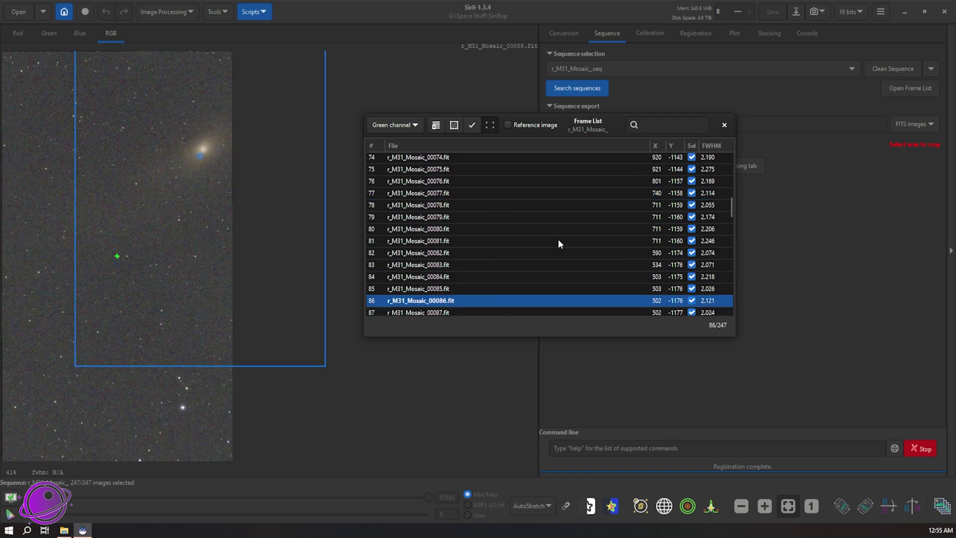
pyautogui.click(725, 125)
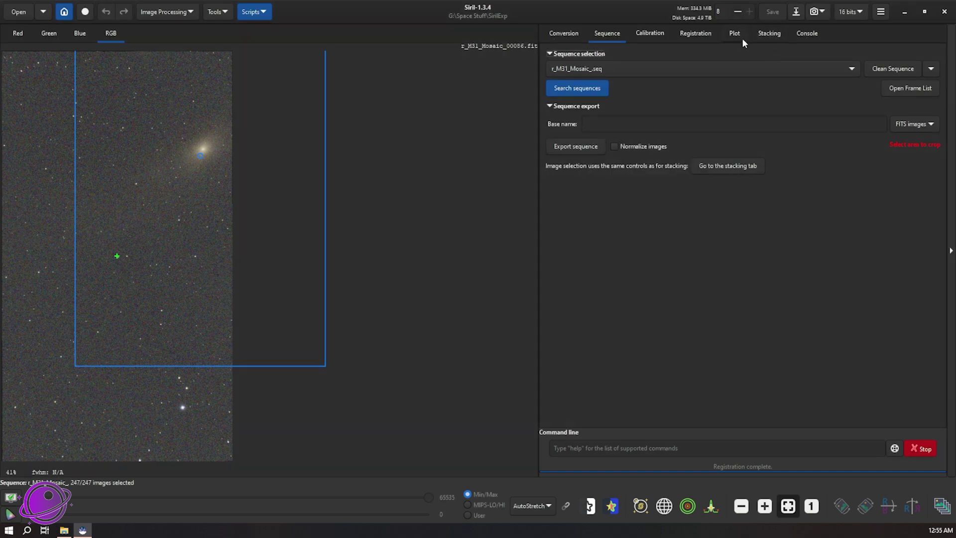
pyautogui.click(770, 33)
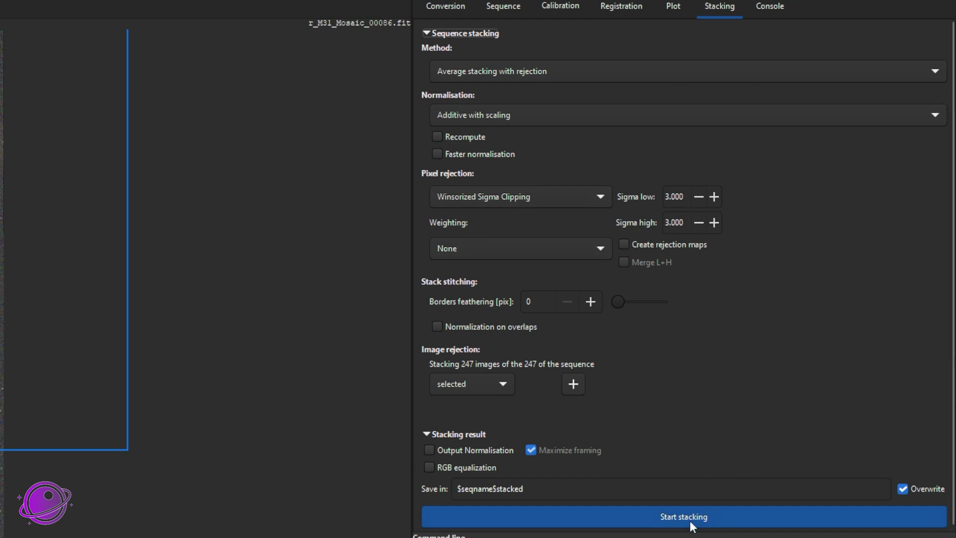
# Stack all 247 registered frames with Winsorized Sigma Clipping average rejection into r_M31_Mosaic_stacked
pyautogui.click(659, 519)
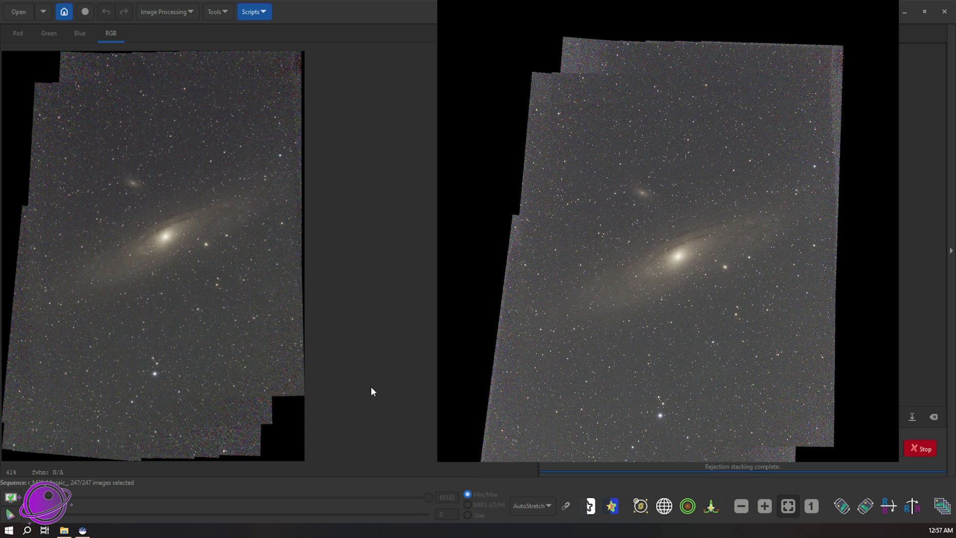
pyautogui.scroll(5, 316, 118)
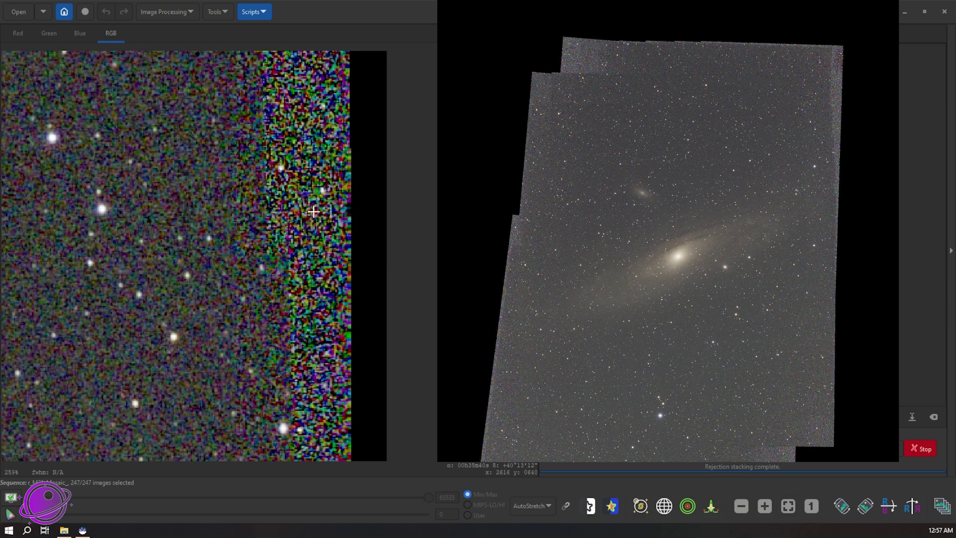
pyautogui.scroll(-4, 313, 211)
pyautogui.scroll(-4, 320, 300)
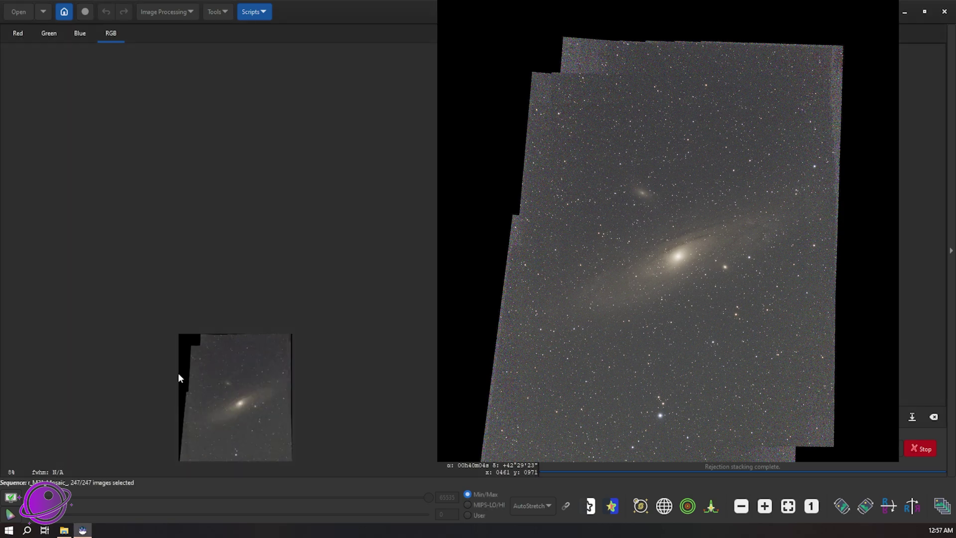
pyautogui.scroll(-1, 179, 375)
pyautogui.scroll(-1, 204, 268)
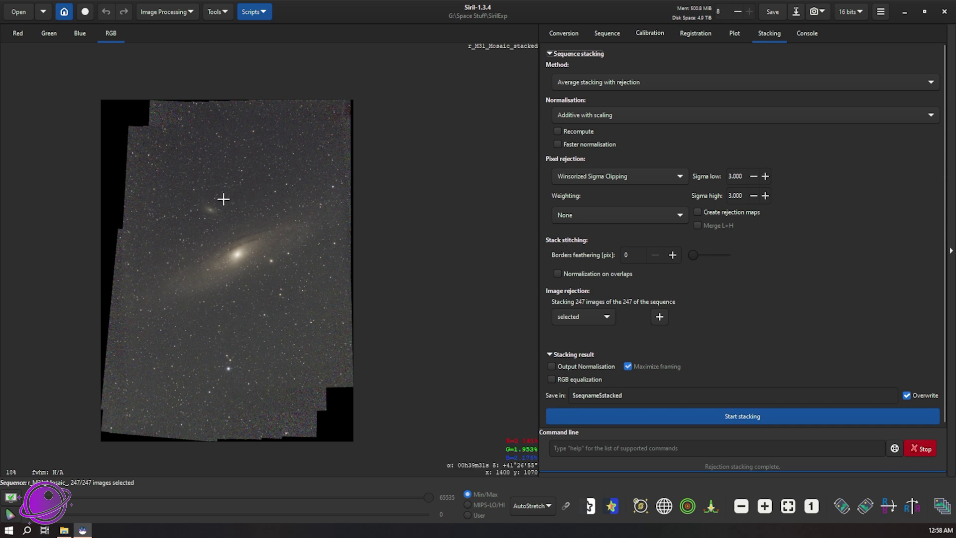
pyautogui.scroll(-1, 223, 199)
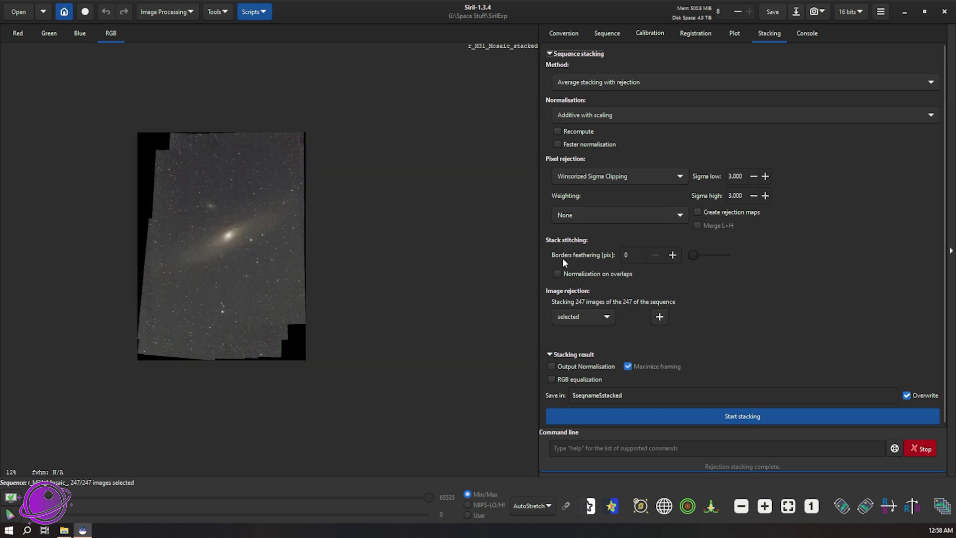
pyautogui.scroll(3, 196, 241)
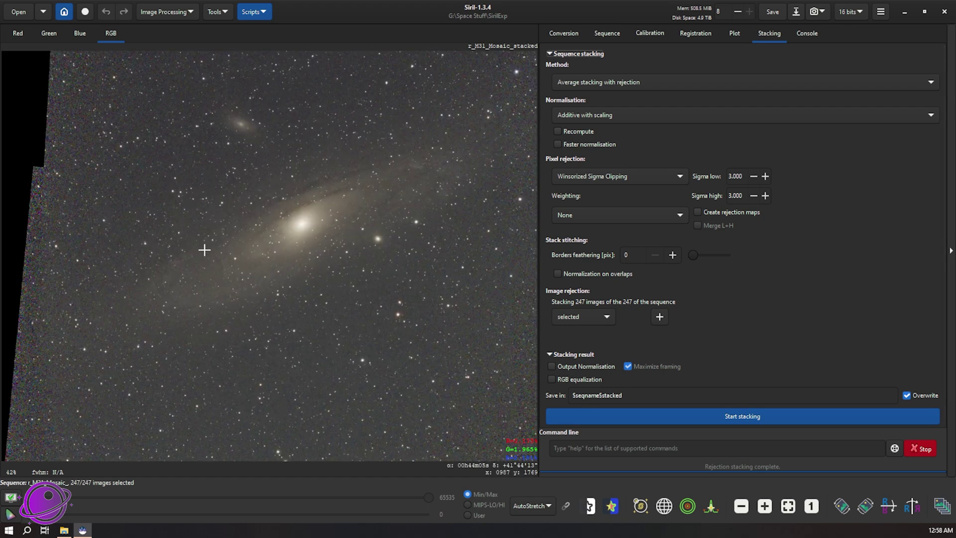
pyautogui.moveTo(293, 172); pyautogui.dragTo(209, 211)
pyautogui.moveTo(189, 369); pyautogui.dragTo(211, 205)
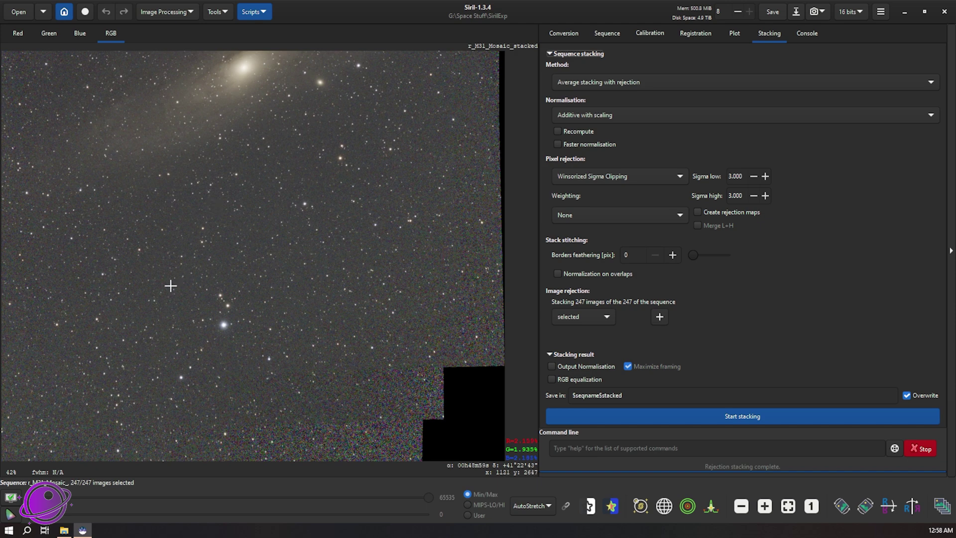
pyautogui.moveTo(224, 254); pyautogui.dragTo(389, 415)
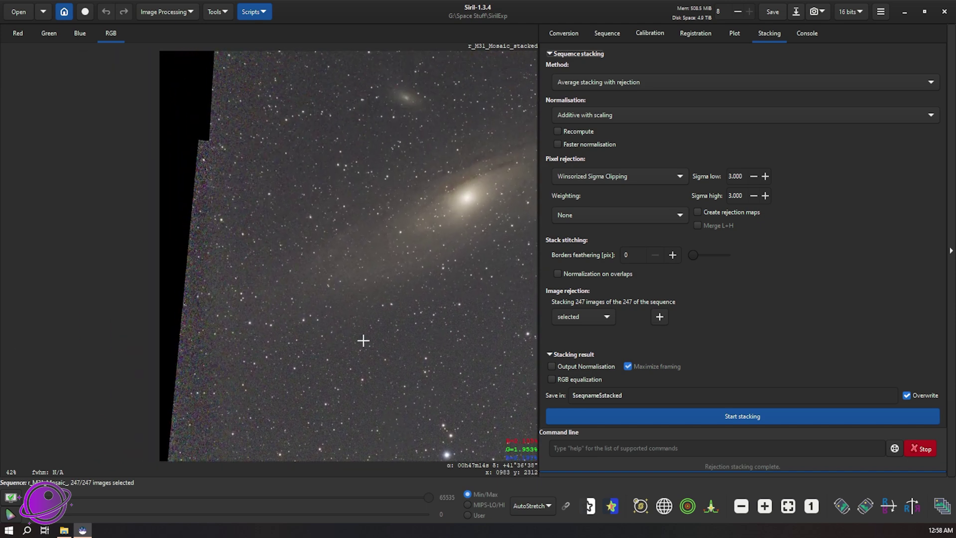
pyautogui.moveTo(294, 286); pyautogui.dragTo(145, 478)
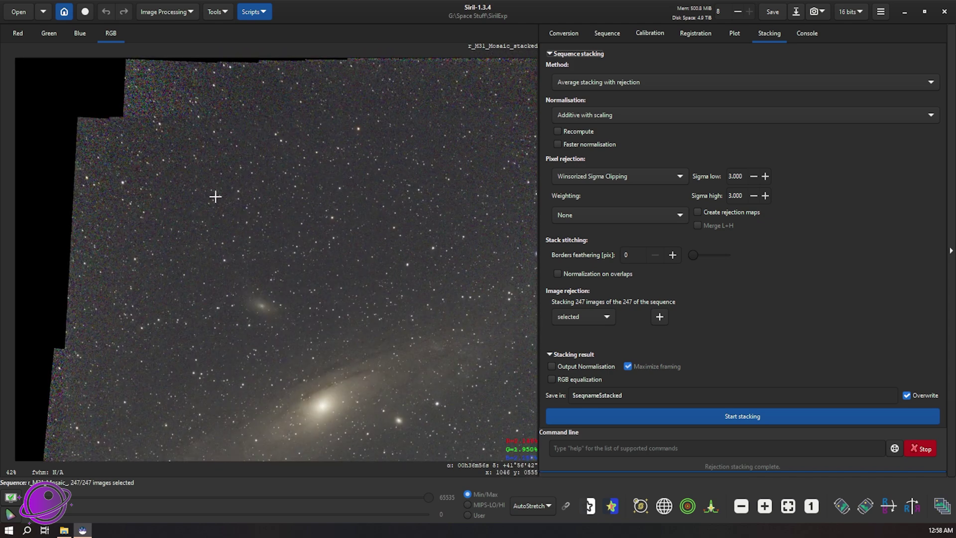
pyautogui.moveTo(354, 206); pyautogui.dragTo(132, 186)
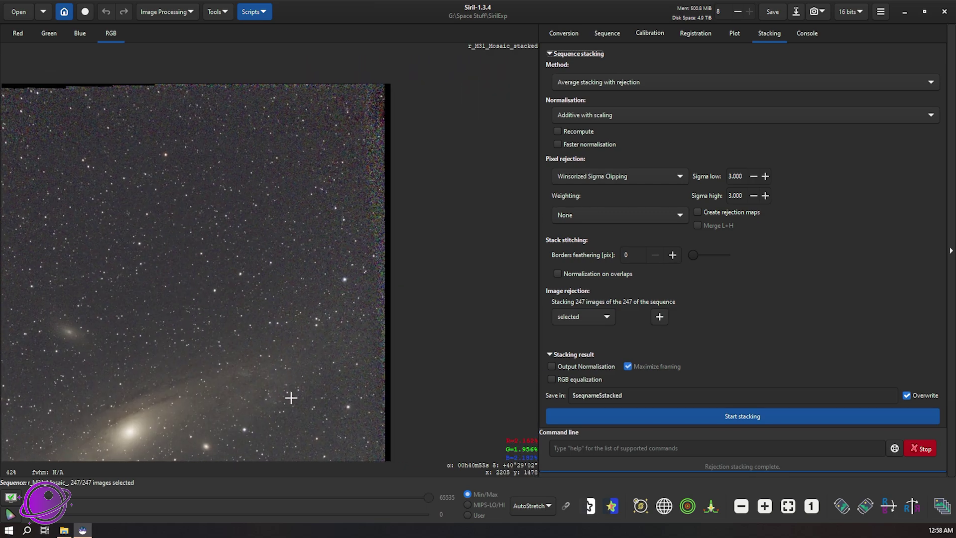
pyautogui.moveTo(290, 396); pyautogui.dragTo(441, 136)
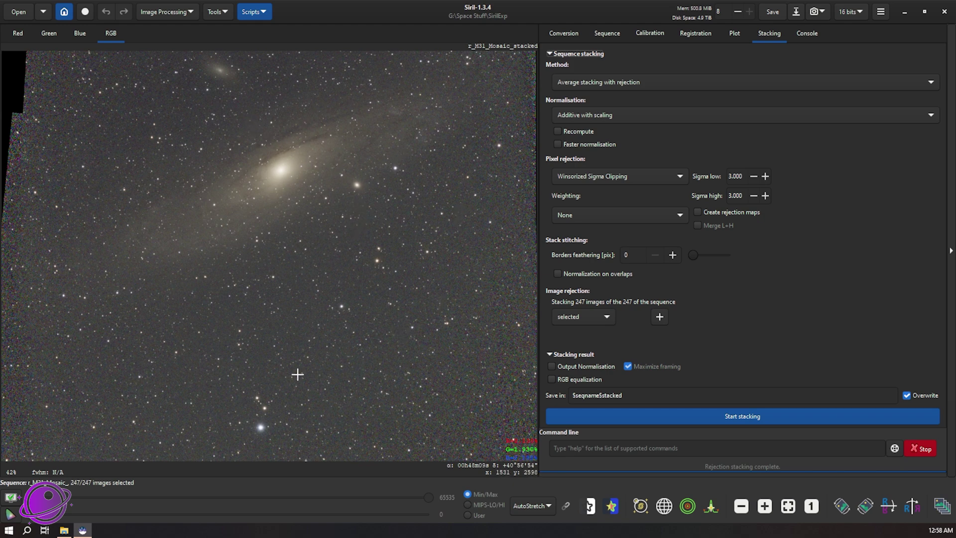
pyautogui.moveTo(297, 374); pyautogui.dragTo(467, 258)
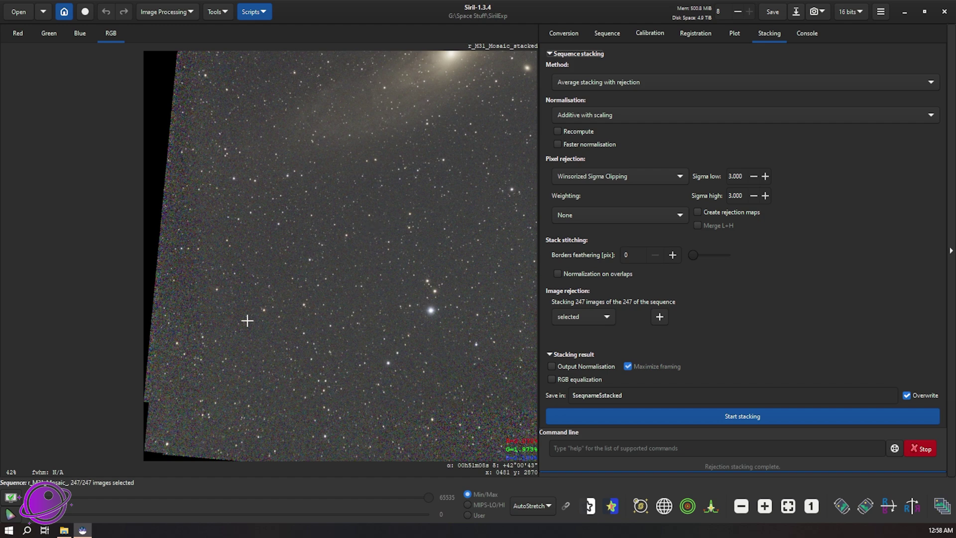
pyautogui.moveTo(247, 320); pyautogui.dragTo(237, 237)
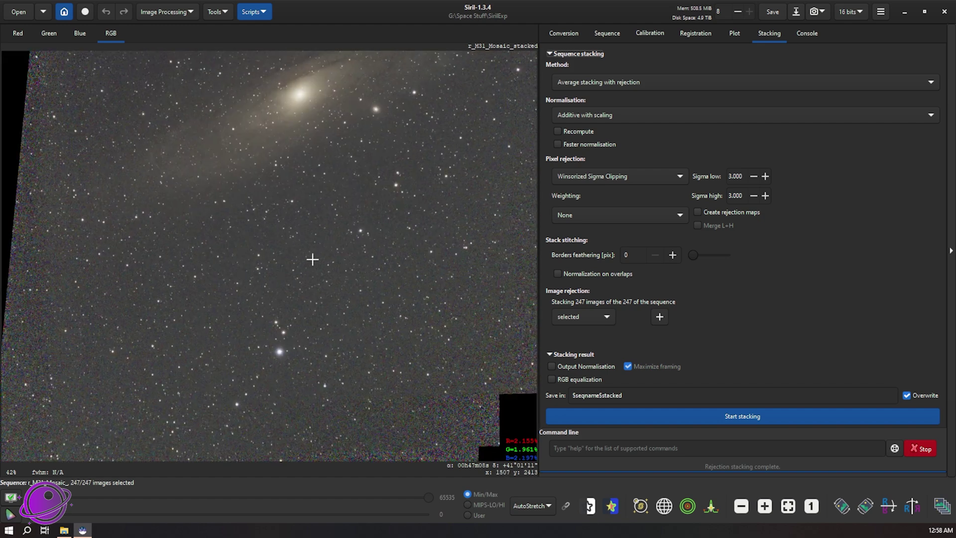
pyautogui.scroll(-3, 237, 421)
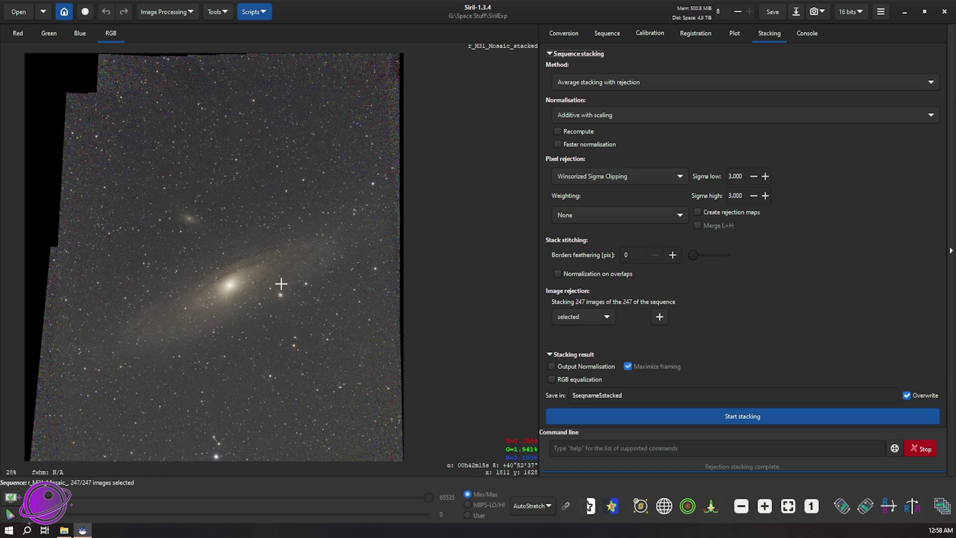
pyautogui.scroll(-2, 280, 287)
pyautogui.moveTo(294, 365); pyautogui.dragTo(316, 309)
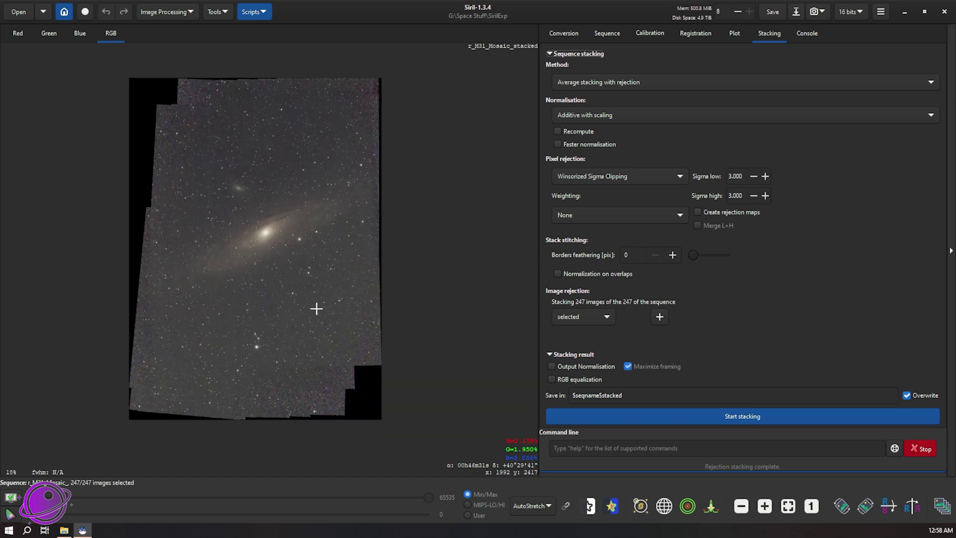
pyautogui.scroll(2, 306, 291)
pyautogui.scroll(-1, 305, 288)
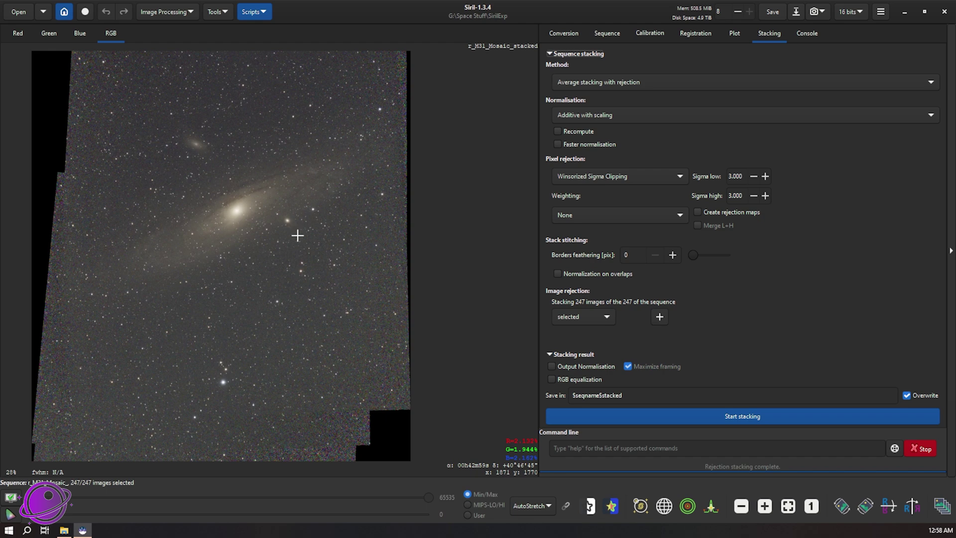
pyautogui.moveTo(297, 235); pyautogui.dragTo(296, 284)
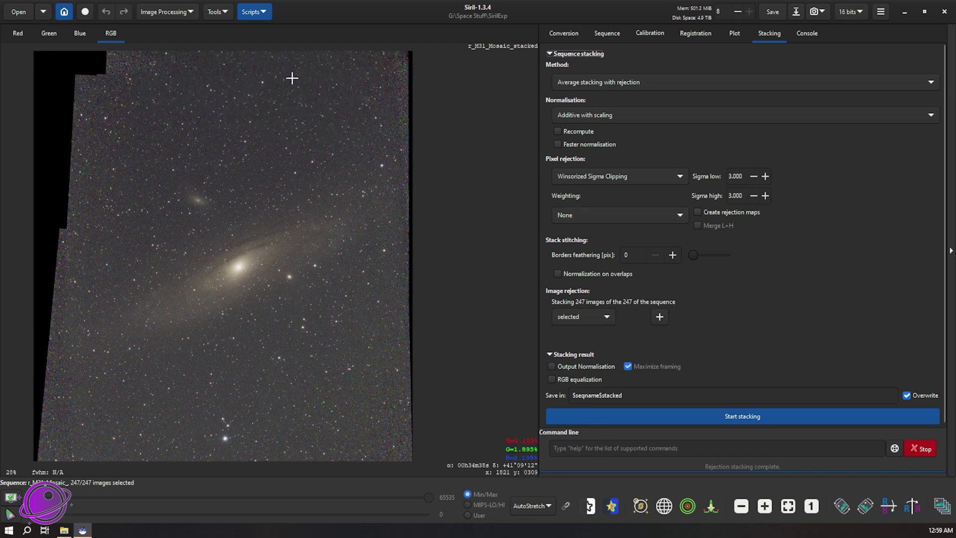
pyautogui.click(254, 12)
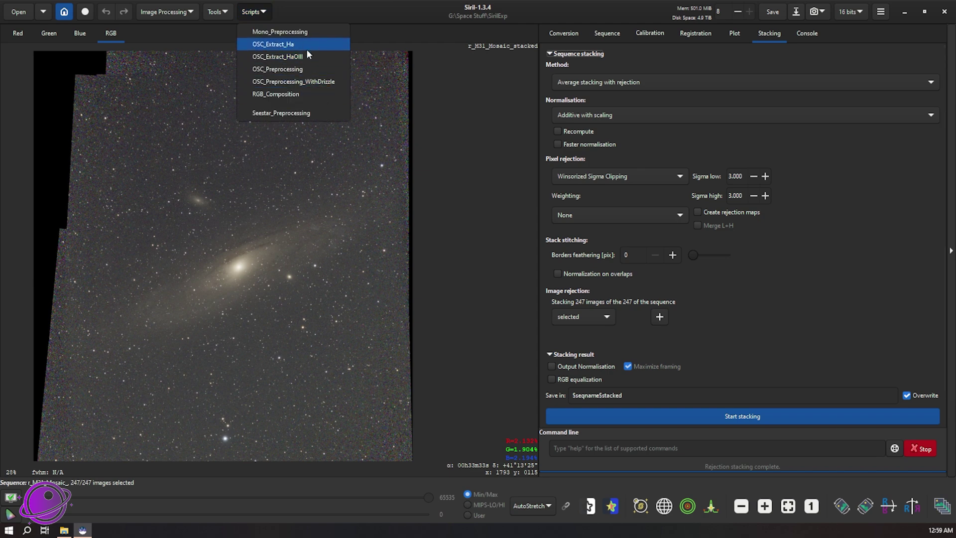
pyautogui.click(479, 182)
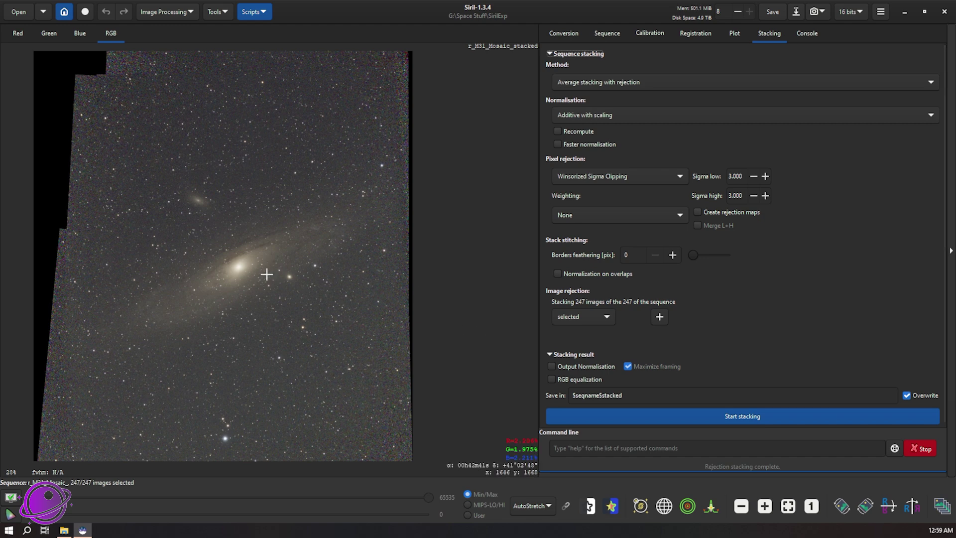
pyautogui.scroll(-1, 267, 274)
pyautogui.moveTo(286, 279); pyautogui.dragTo(279, 241)
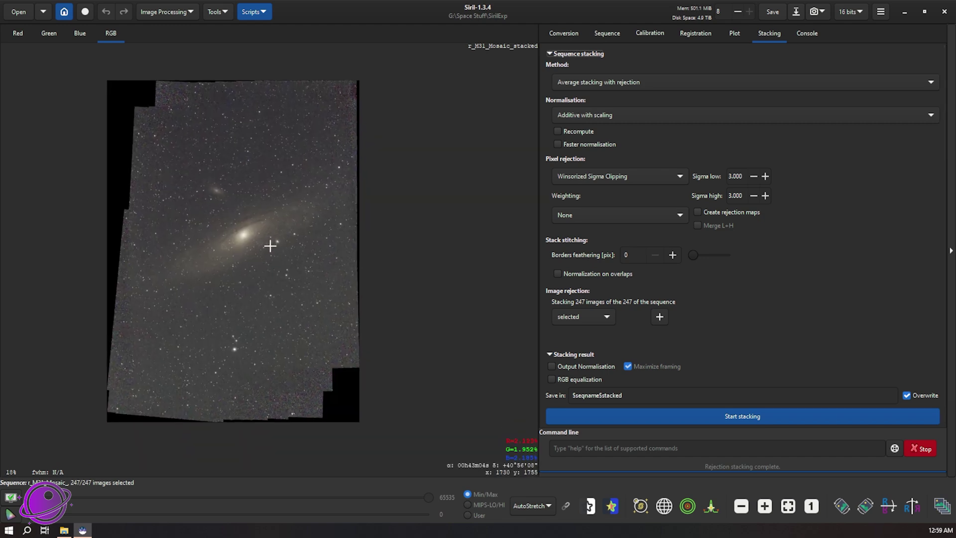
pyautogui.scroll(1, 270, 246)
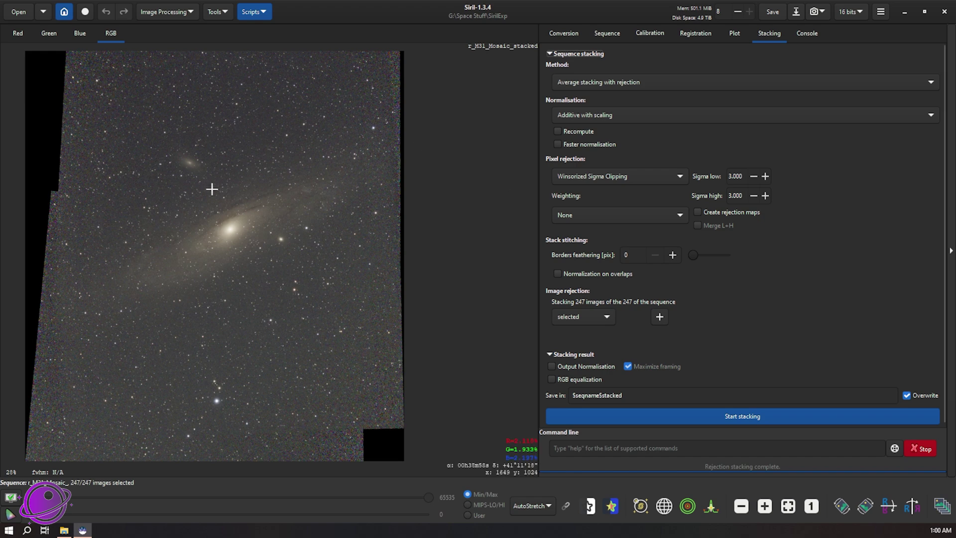